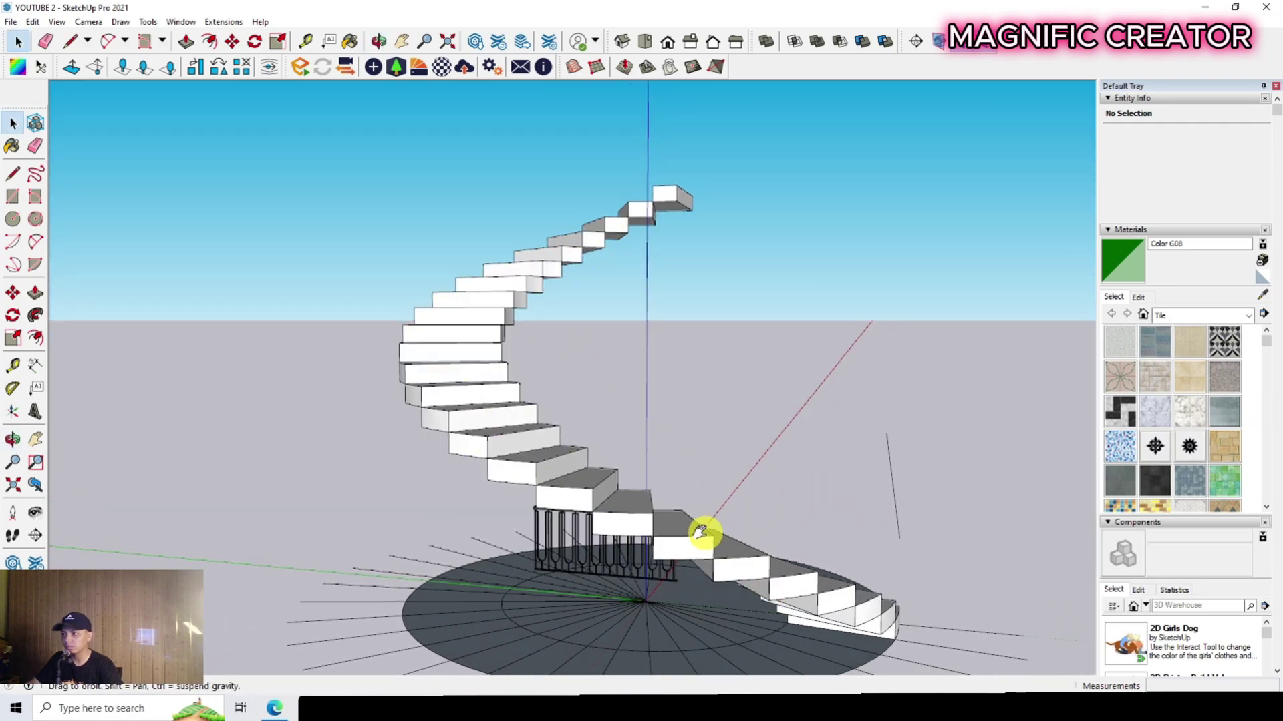
# Move the railing panel across the round base to the area outside the inner circle
pyautogui.moveTo(701, 529); pyautogui.dragTo(294, 548, button='middle')
pyautogui.moveTo(268, 593); pyautogui.dragTo(251, 555, button='middle')
pyautogui.scroll(4, 607, 475)
pyautogui.moveTo(622, 526); pyautogui.dragTo(556, 294, button='middle')
pyautogui.scroll(2, 499, 452)
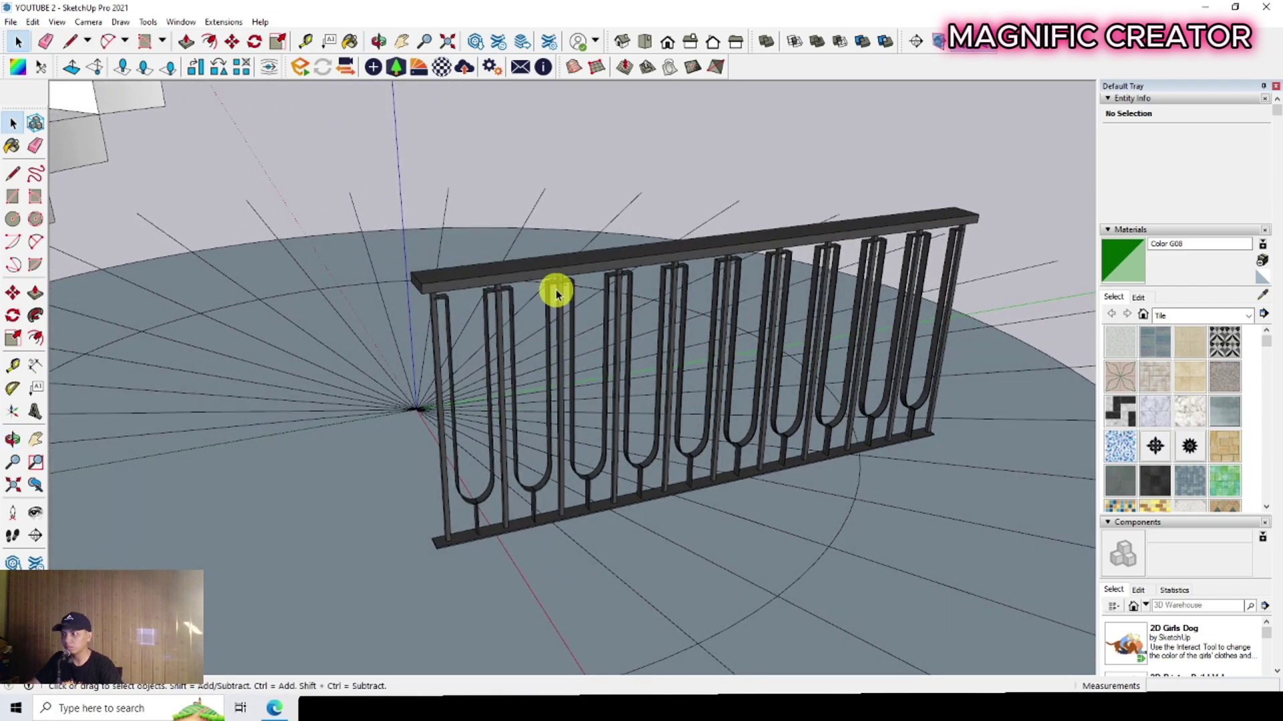
pyautogui.click(710, 269)
pyautogui.scroll(-3, 452, 493)
pyautogui.moveTo(449, 512); pyautogui.dragTo(472, 515, button='middle')
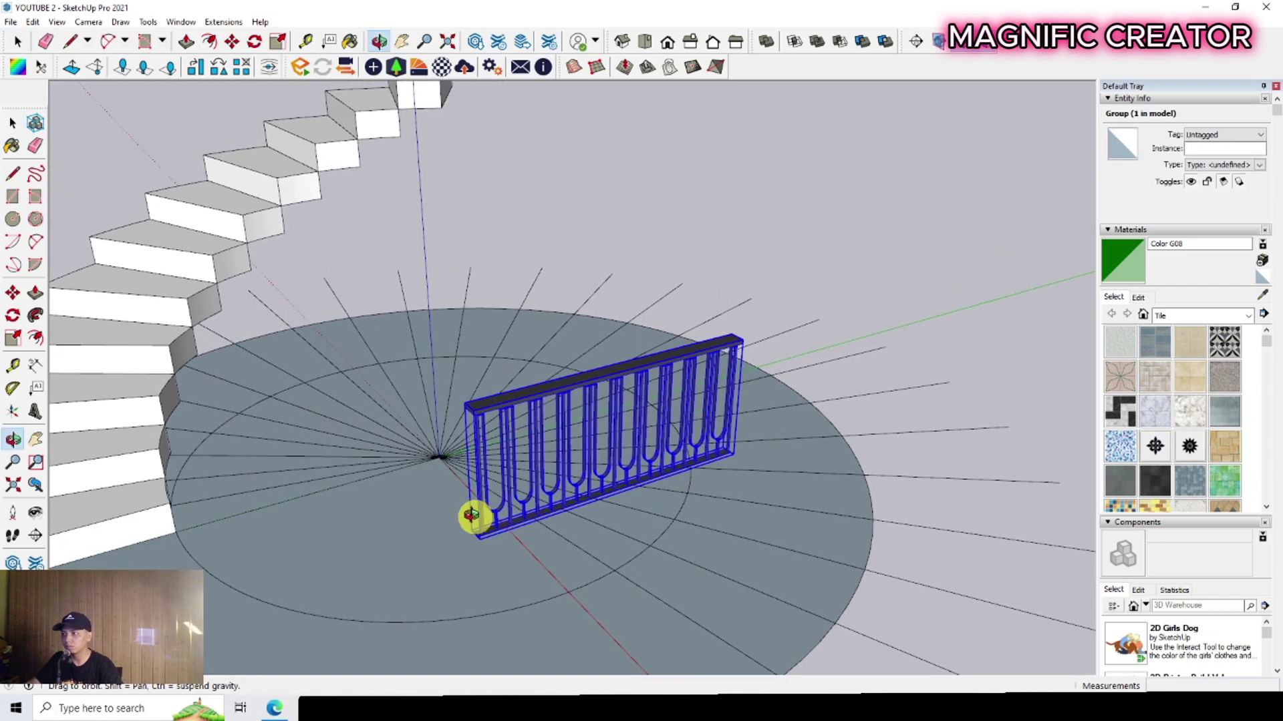
pyautogui.scroll(6, 472, 514)
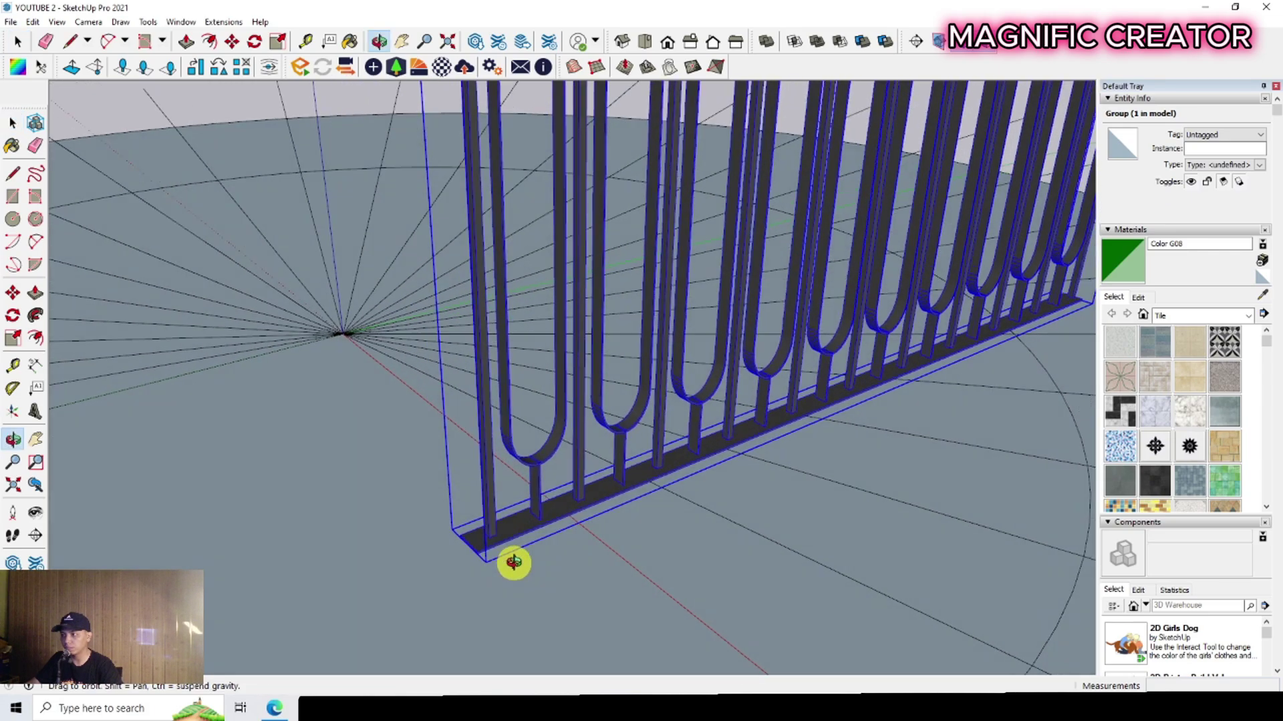
pyautogui.moveTo(513, 563); pyautogui.dragTo(565, 555, button='middle')
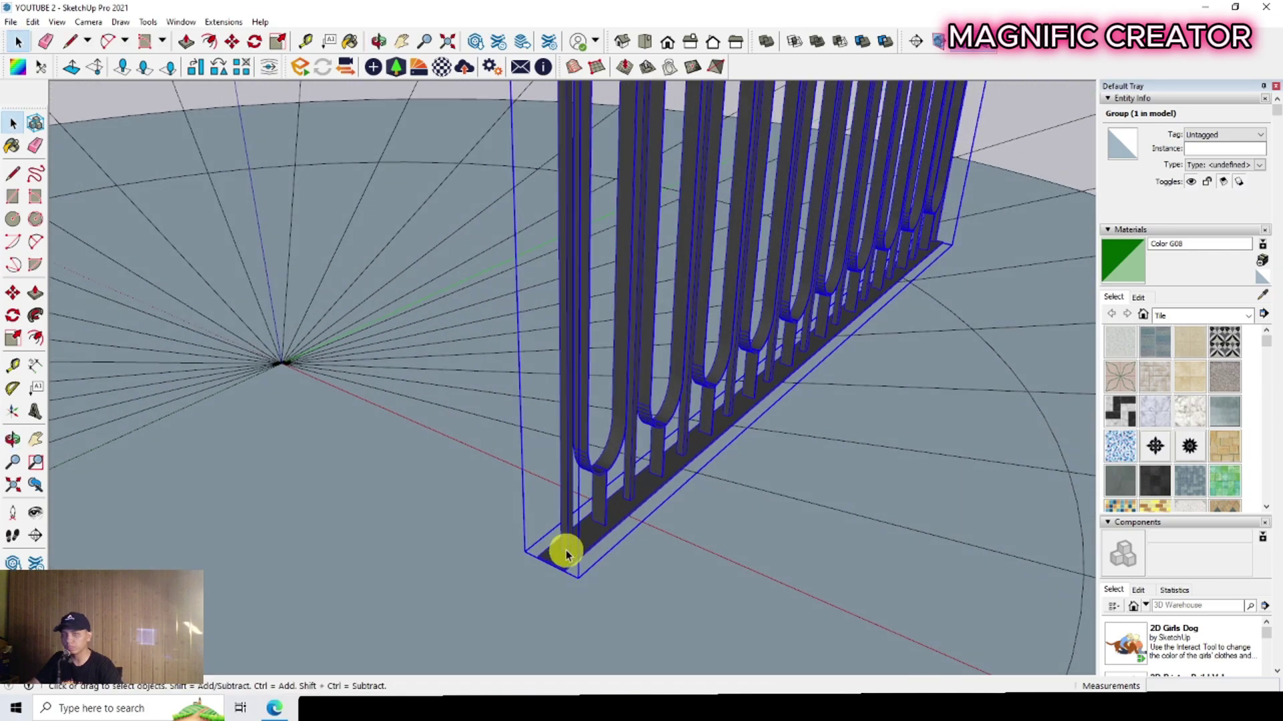
pyautogui.scroll(-10, 585, 570)
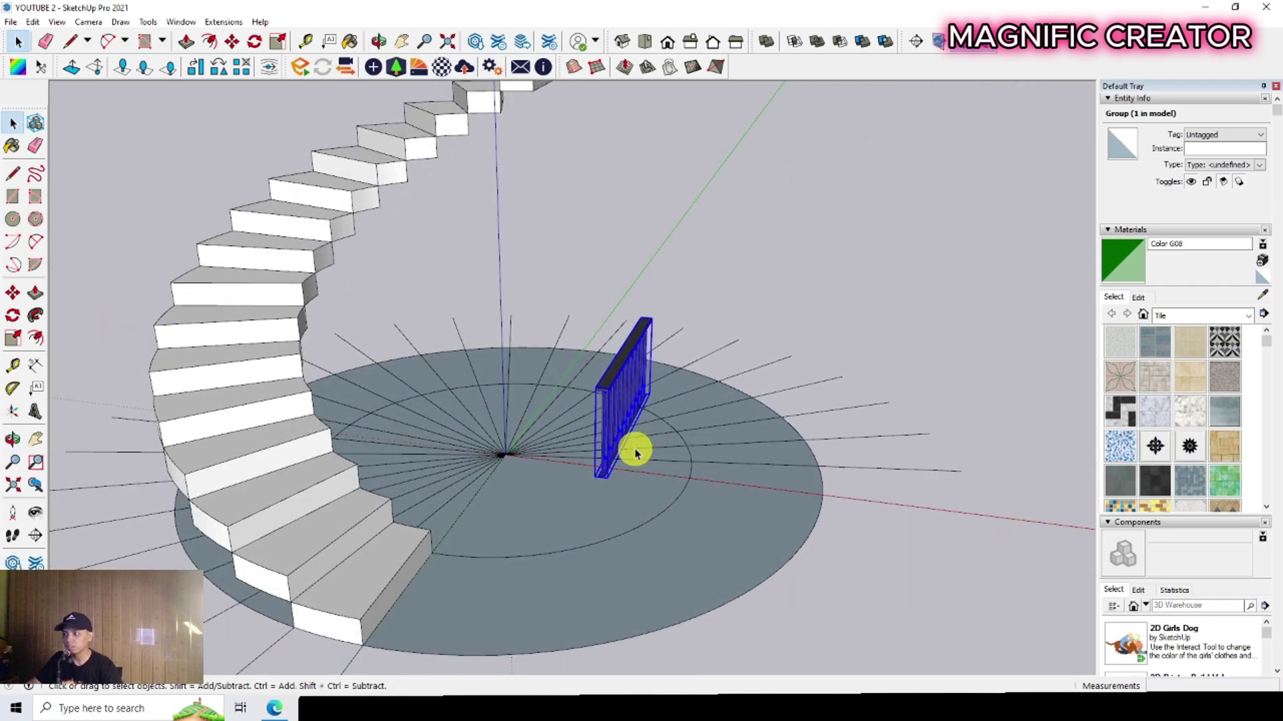
pyautogui.scroll(5, 613, 471)
pyautogui.press('m')
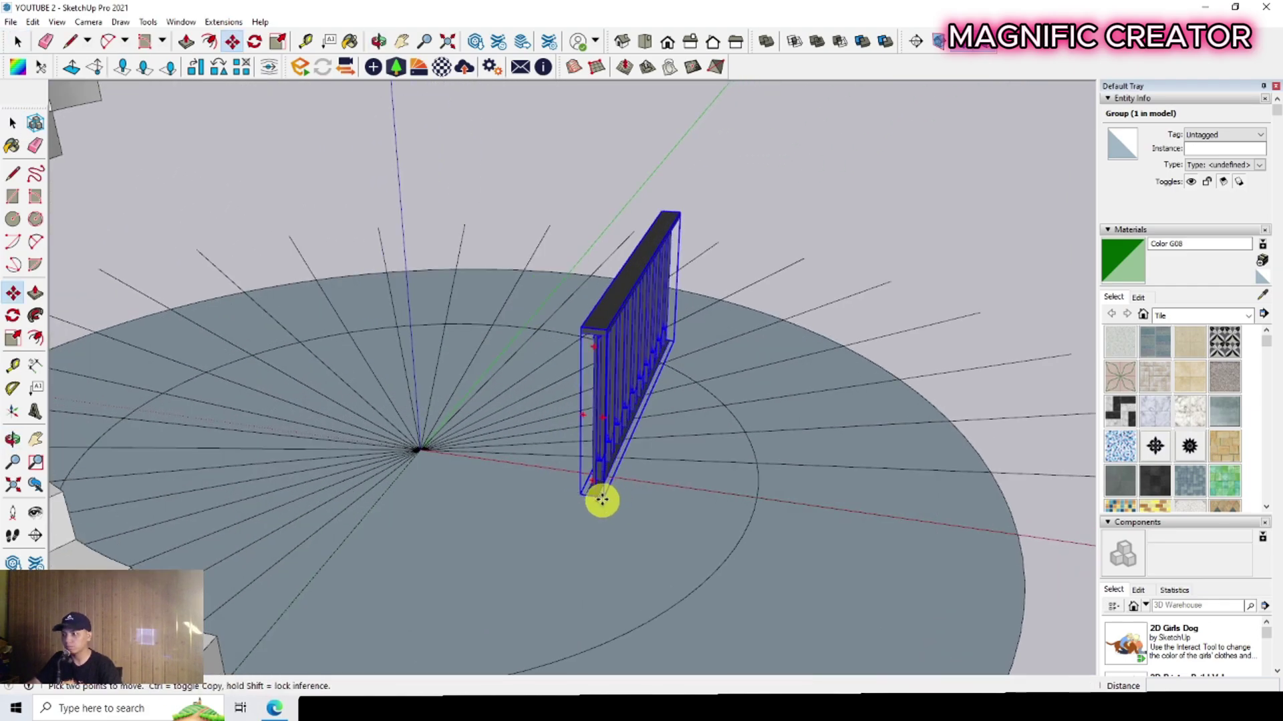
pyautogui.click(599, 501)
pyautogui.click(858, 585)
# Rotate the railing panel 90 degrees in the horizontal plane about a point on the base beside its near end
pyautogui.moveTo(888, 601); pyautogui.dragTo(711, 550, button='middle')
pyautogui.press('q')
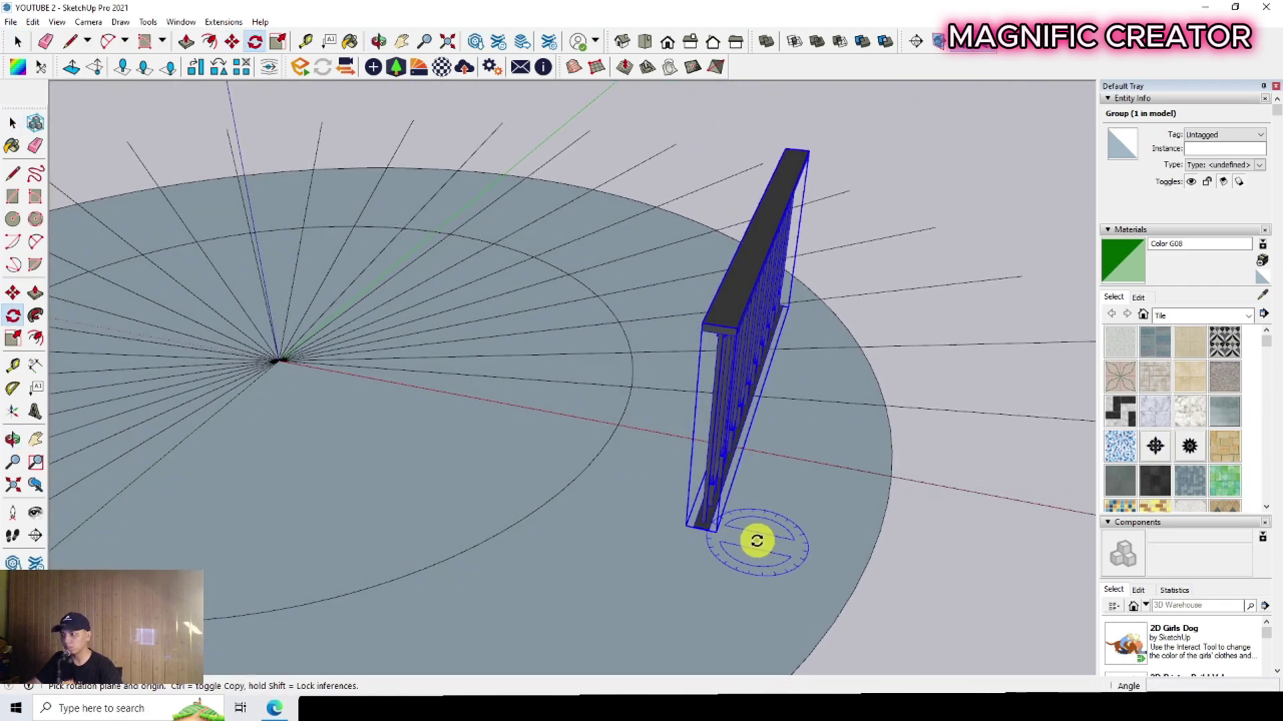
pyautogui.click(770, 530)
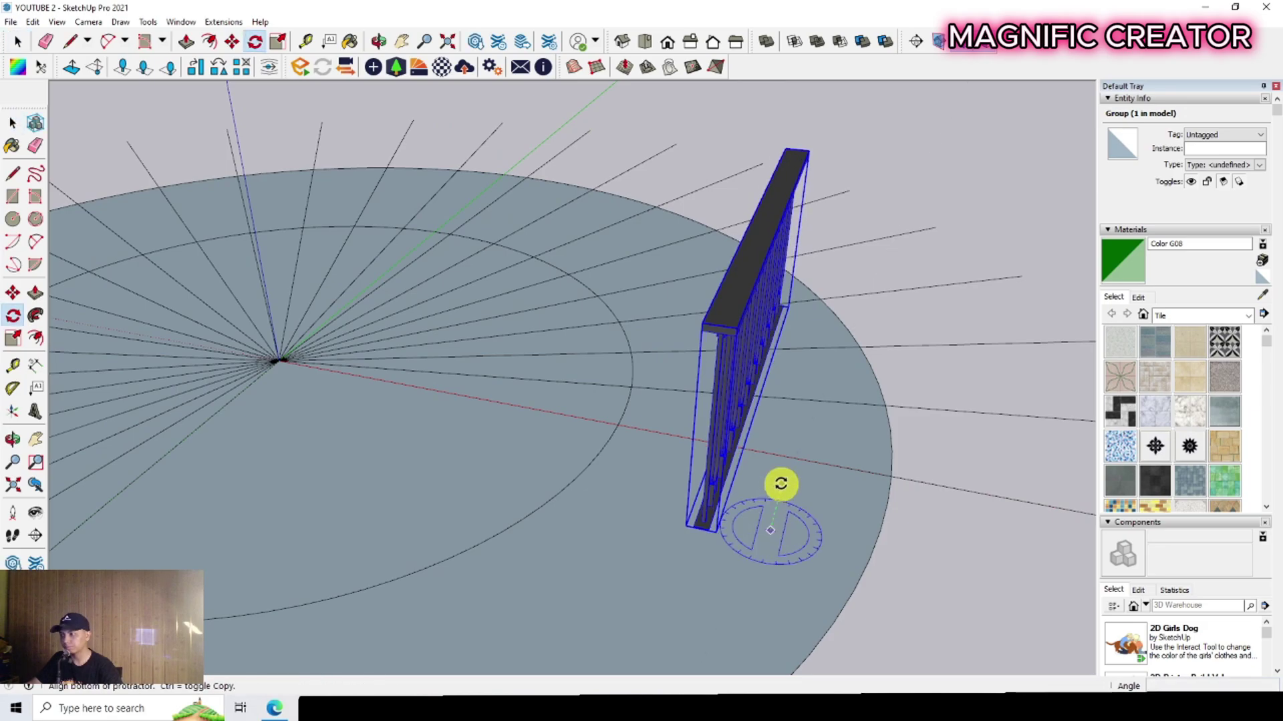
pyautogui.click(781, 482)
pyautogui.write('90')
pyautogui.press('Return')
pyautogui.press('space')
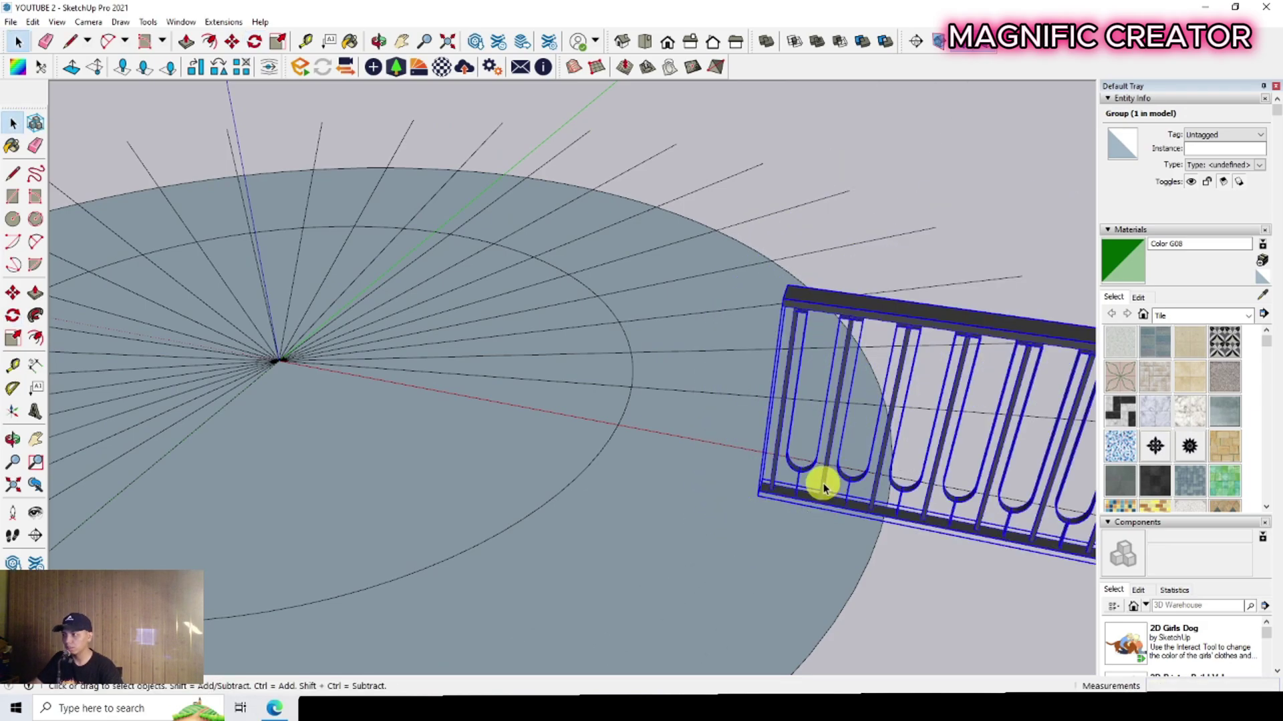
# Draw connected line segments joining the outer front corners of the stair treads, from the lowest step to the far end of the top step
pyautogui.scroll(-5, 823, 485)
pyautogui.click(944, 260)
pyautogui.scroll(2, 355, 502)
pyautogui.scroll(2, 355, 502)
pyautogui.moveTo(448, 500); pyautogui.dragTo(515, 535, button='middle')
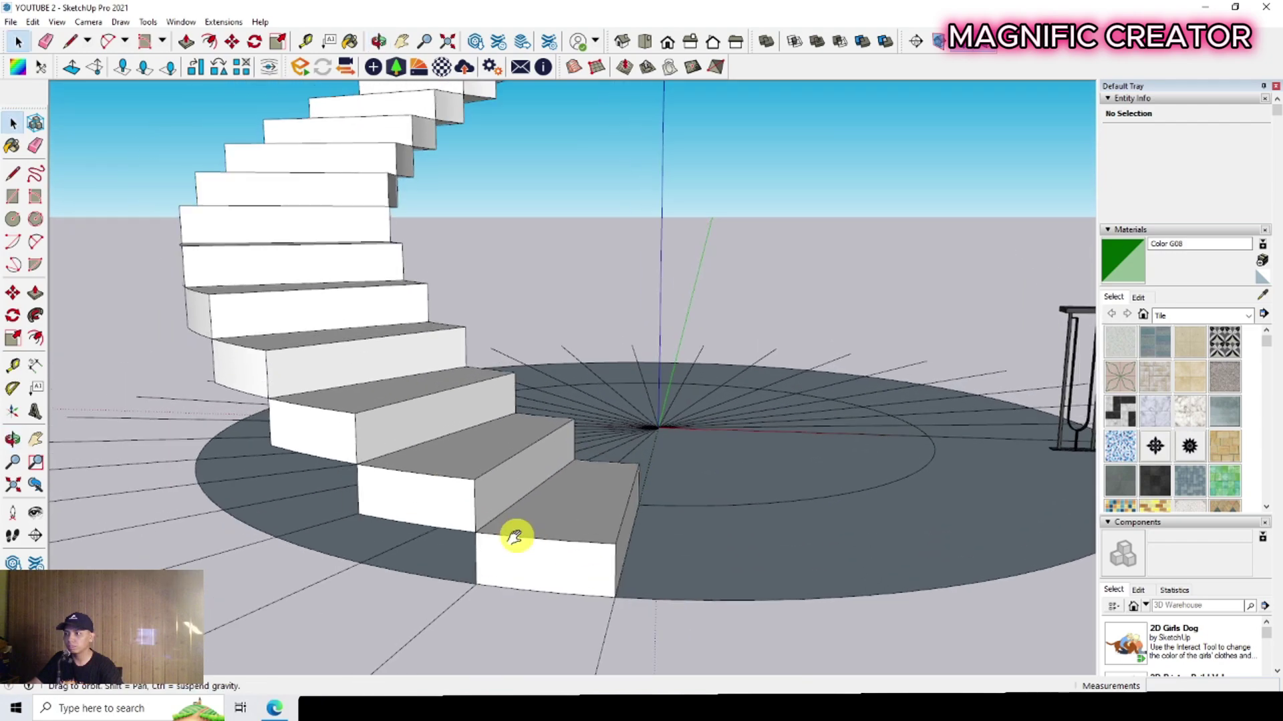
pyautogui.scroll(1, 515, 535)
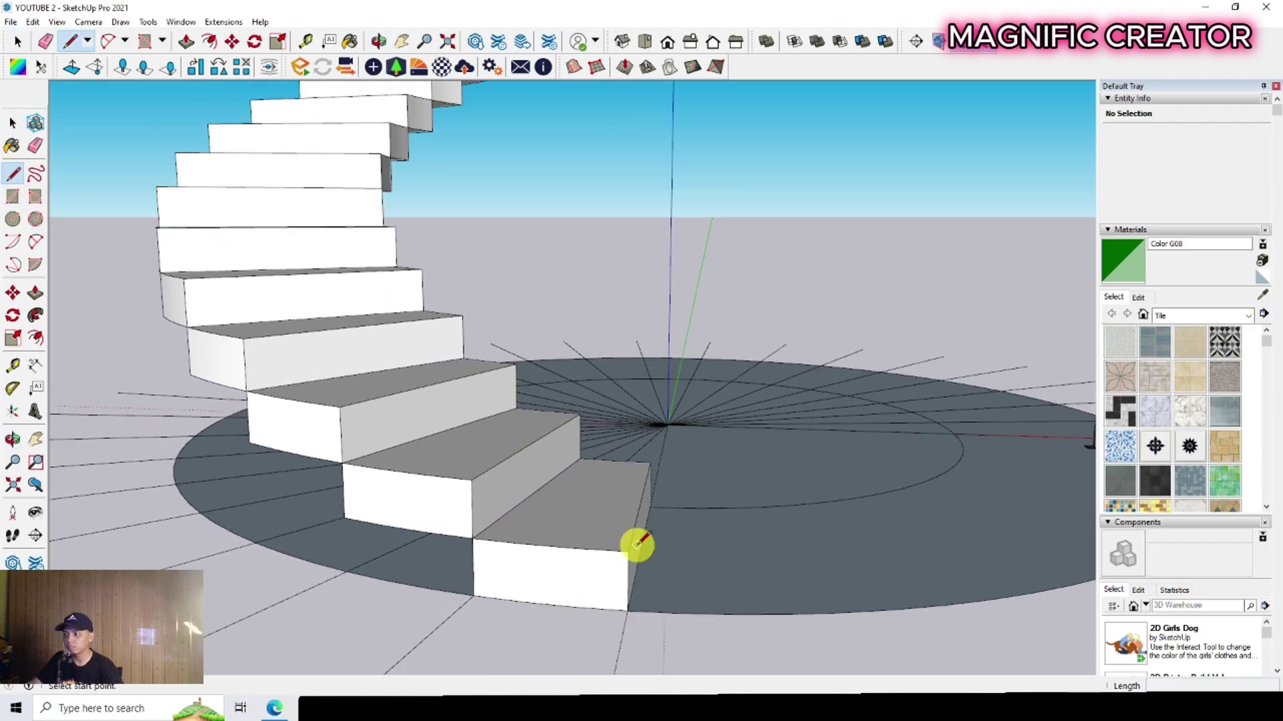
pyautogui.click(628, 551)
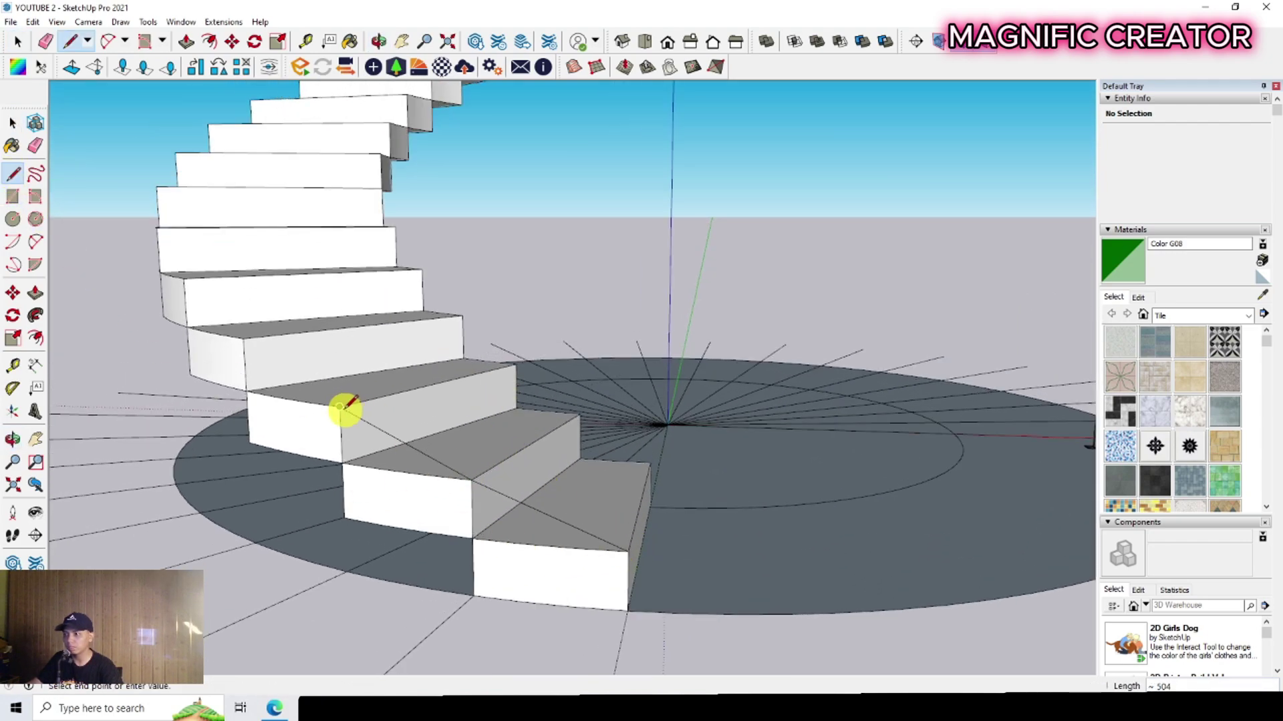
pyautogui.moveTo(245, 338); pyautogui.dragTo(520, 493, button='middle')
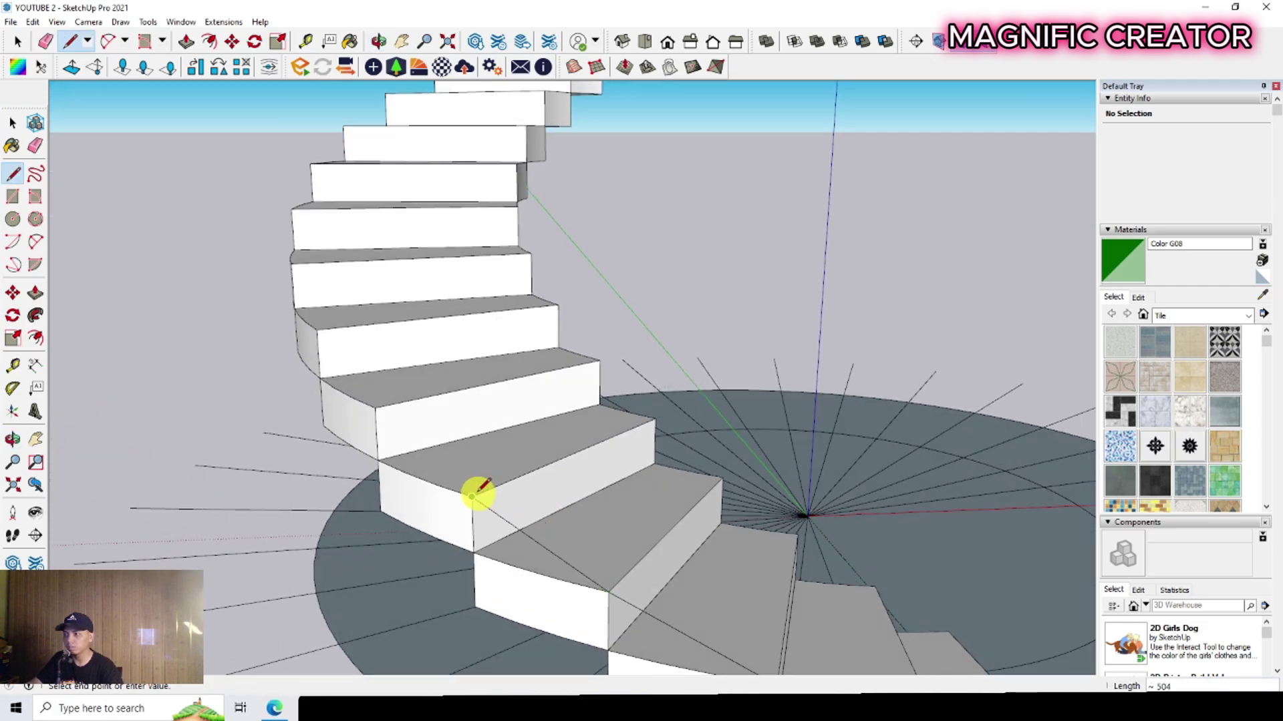
pyautogui.moveTo(325, 330); pyautogui.dragTo(367, 441, button='middle')
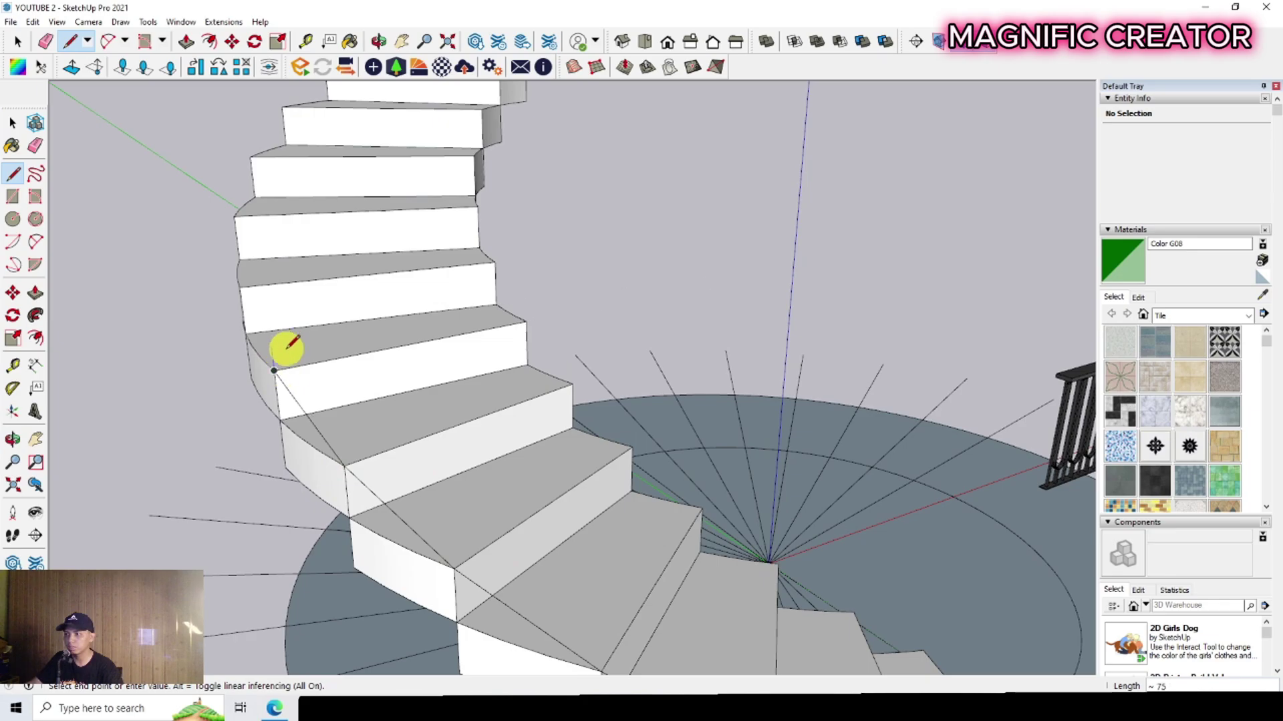
pyautogui.moveTo(286, 348); pyautogui.dragTo(635, 449, button='middle')
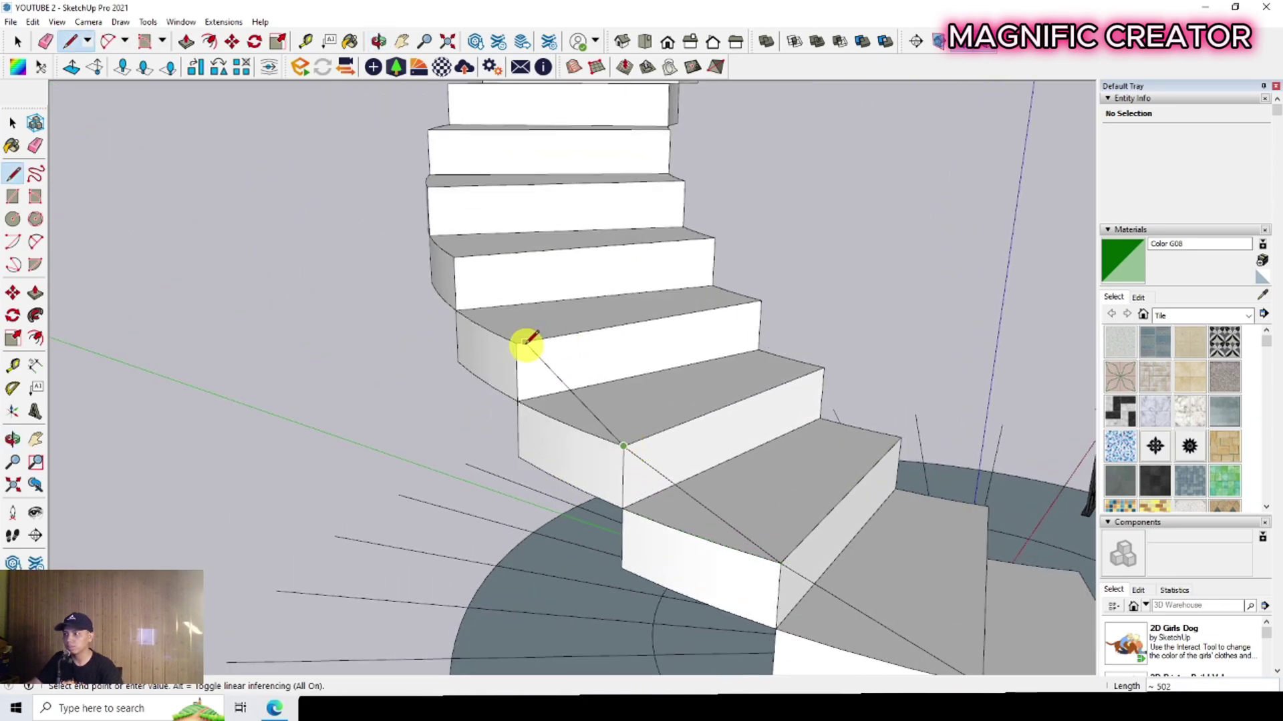
pyautogui.moveTo(471, 230); pyautogui.dragTo(419, 483, button='middle')
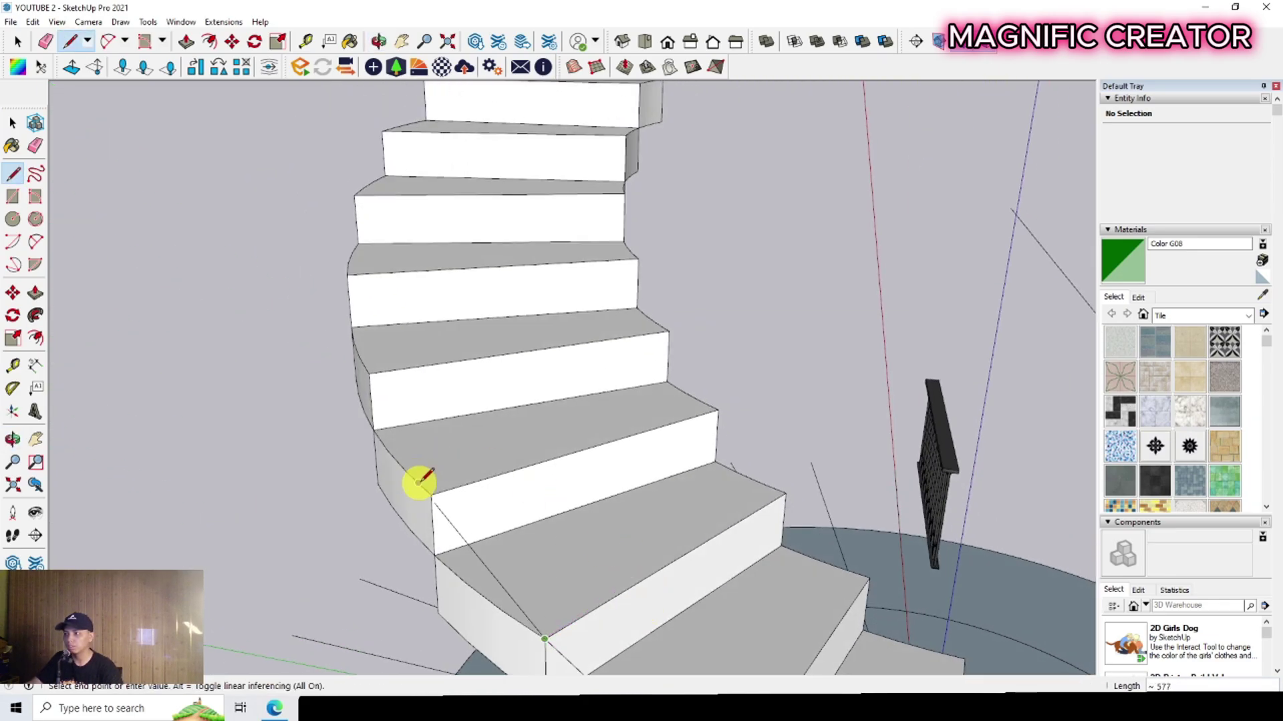
pyautogui.moveTo(371, 371); pyautogui.dragTo(501, 515, button='middle')
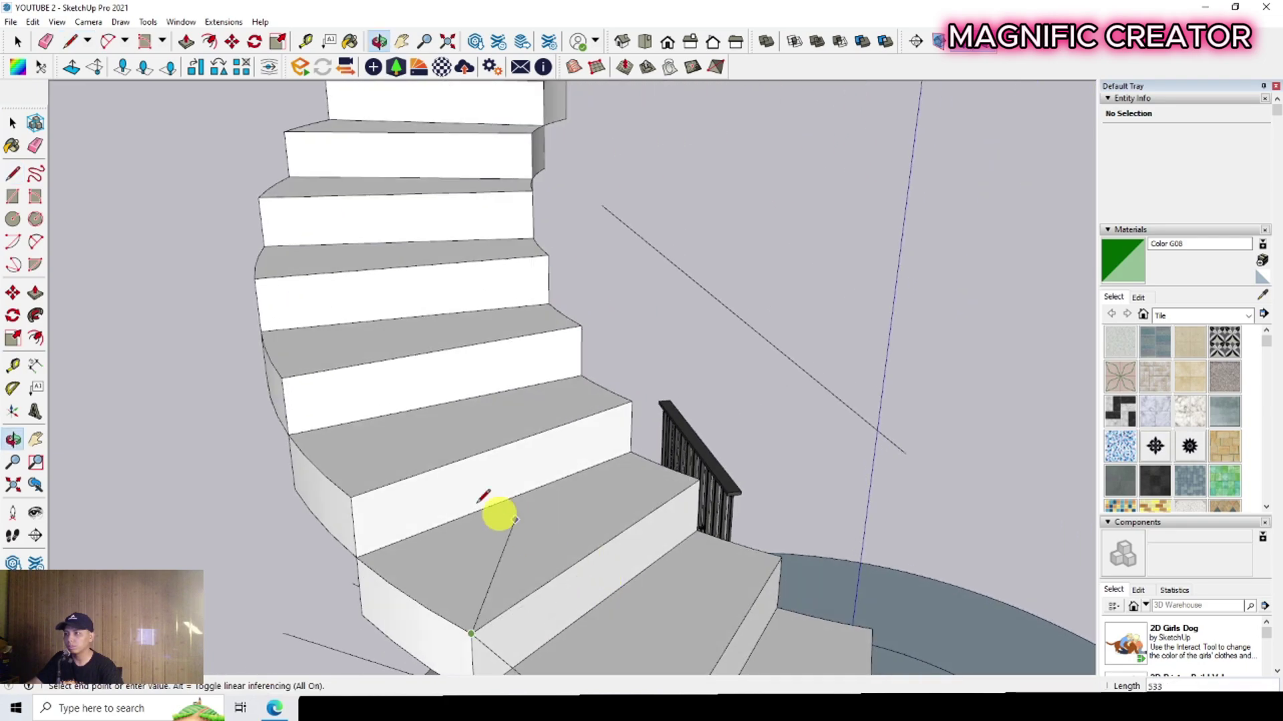
pyautogui.moveTo(350, 495); pyautogui.dragTo(667, 538, button='middle')
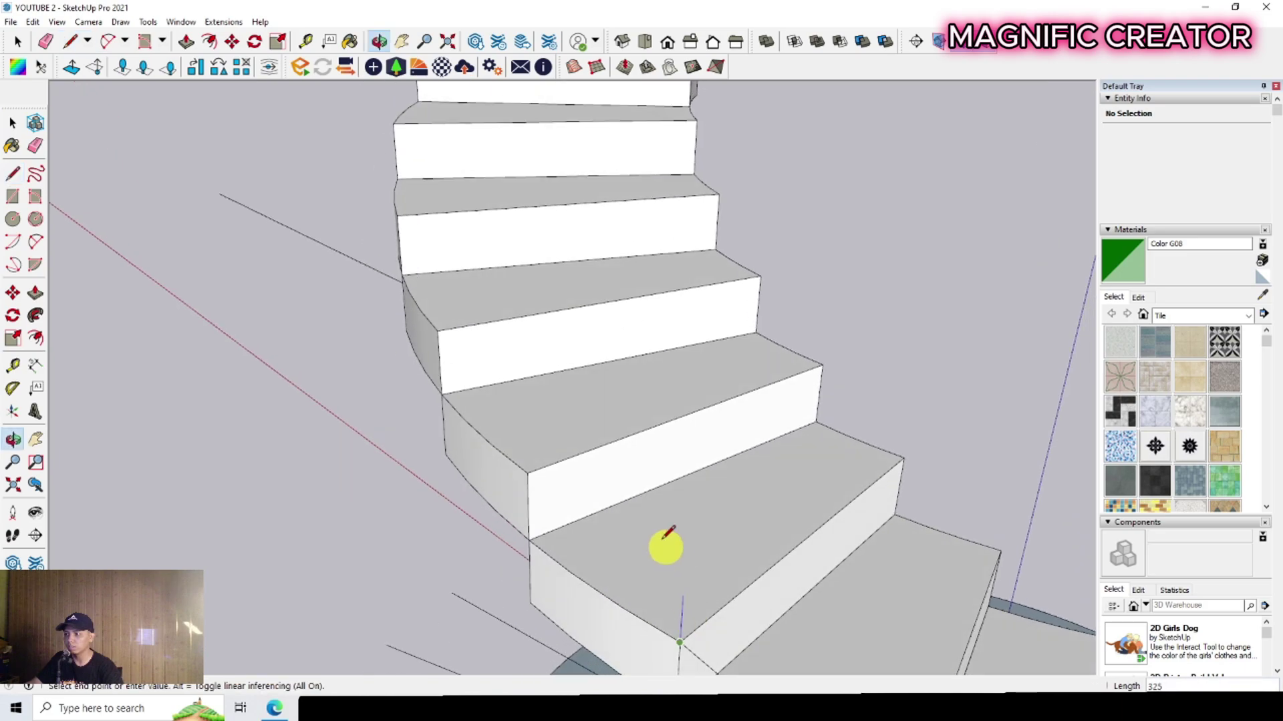
pyautogui.moveTo(438, 328); pyautogui.dragTo(375, 355, button='middle')
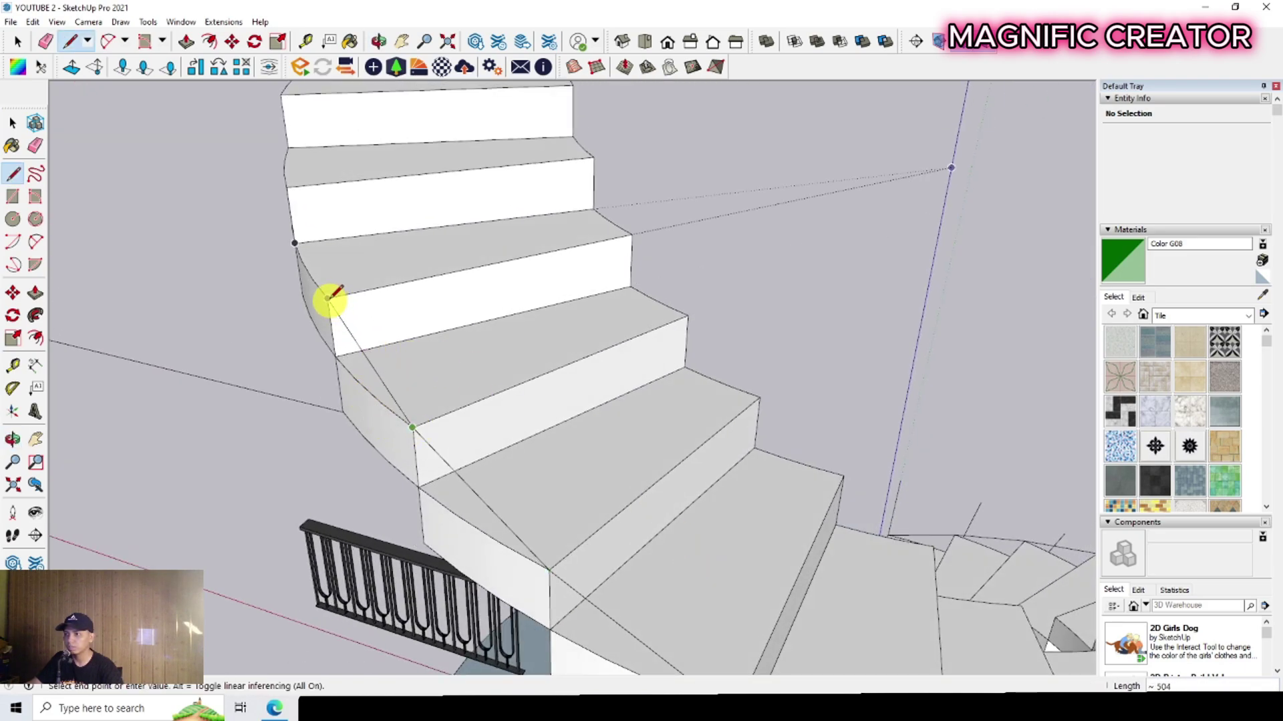
pyautogui.moveTo(327, 298); pyautogui.dragTo(440, 528, button='middle')
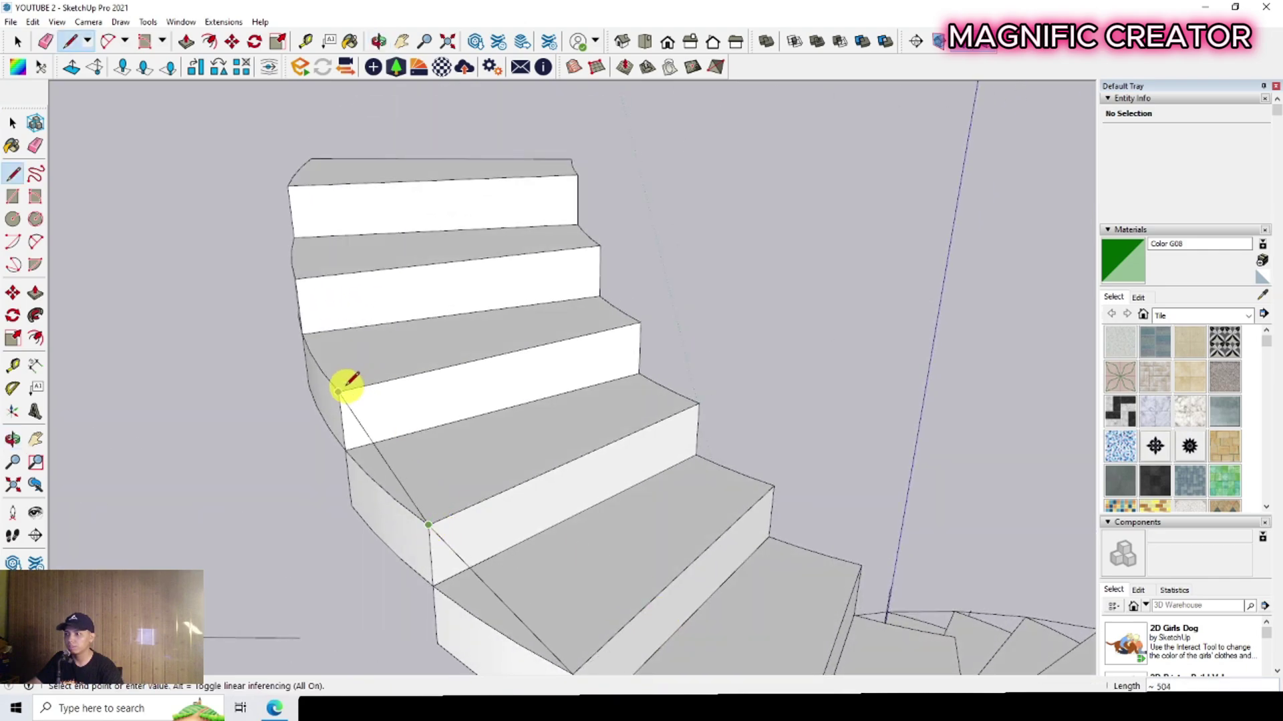
pyautogui.moveTo(327, 254); pyautogui.dragTo(447, 480, button='middle')
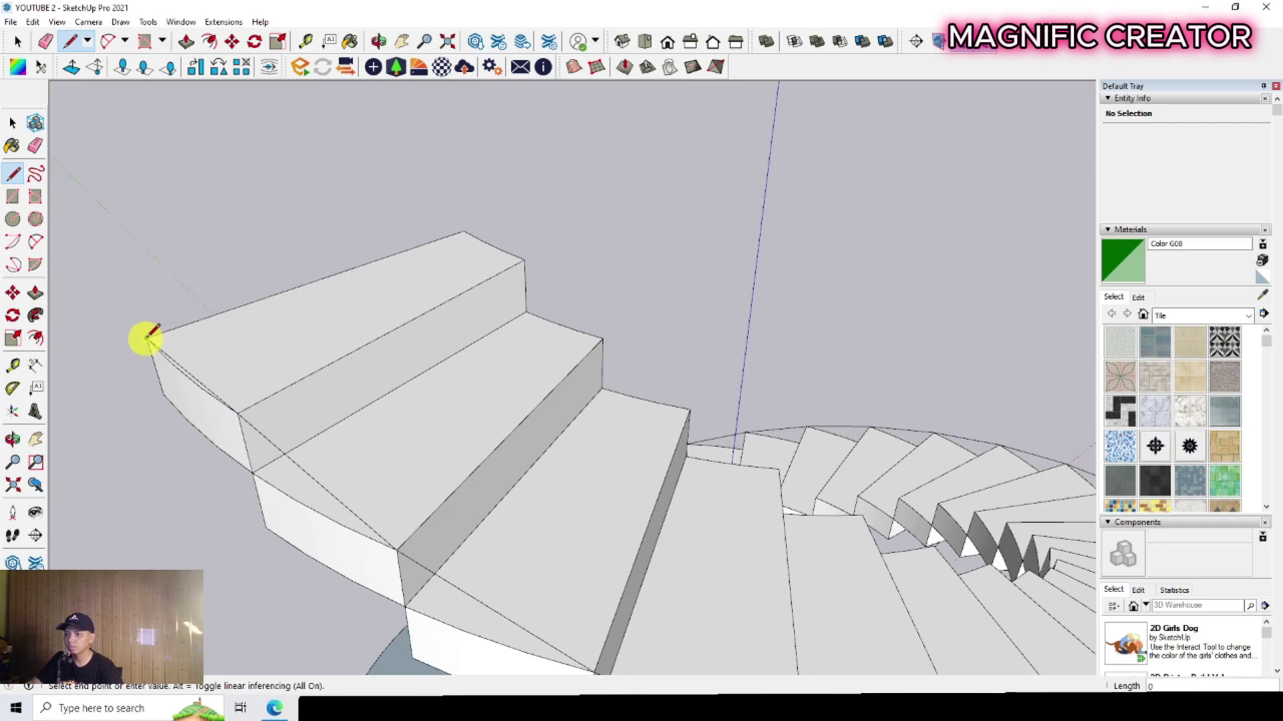
pyautogui.press('space')
# Select all the connected edges along the outer side of the stairs and weld them into one curve
pyautogui.scroll(-6, 242, 411)
pyautogui.moveTo(548, 500); pyautogui.dragTo(107, 461, button='middle')
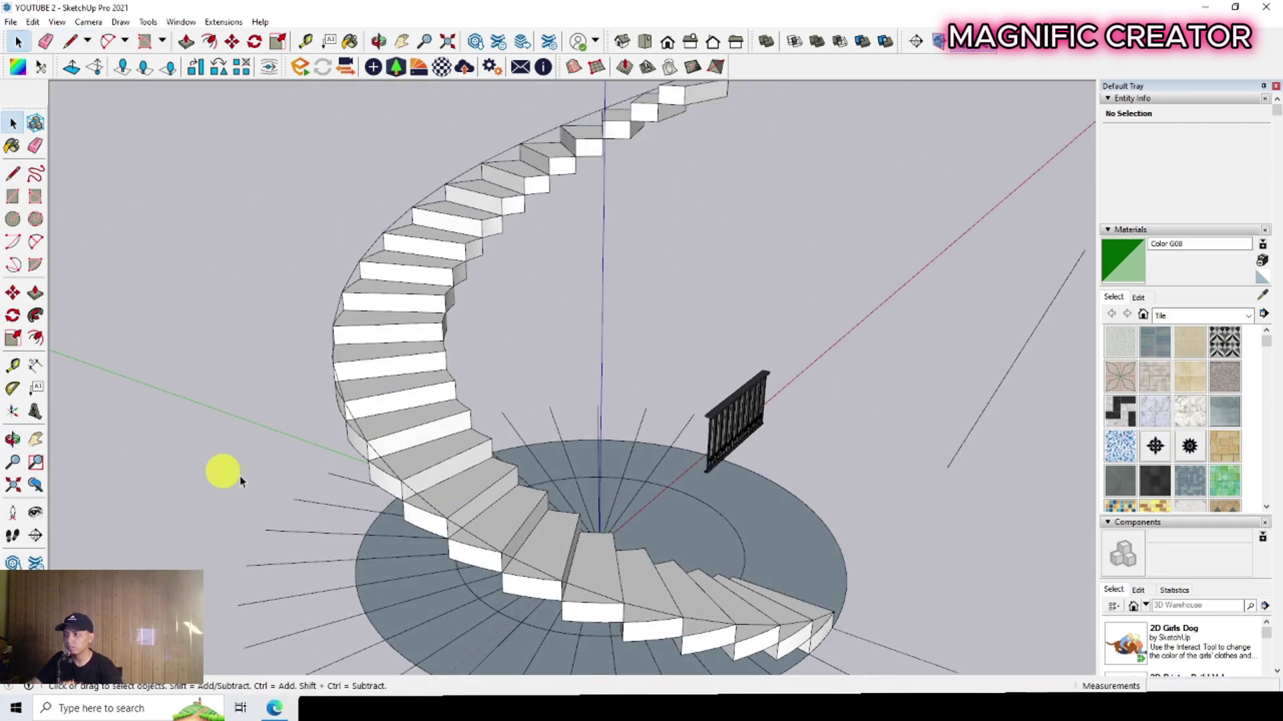
pyautogui.moveTo(239, 481); pyautogui.dragTo(384, 508, button='middle')
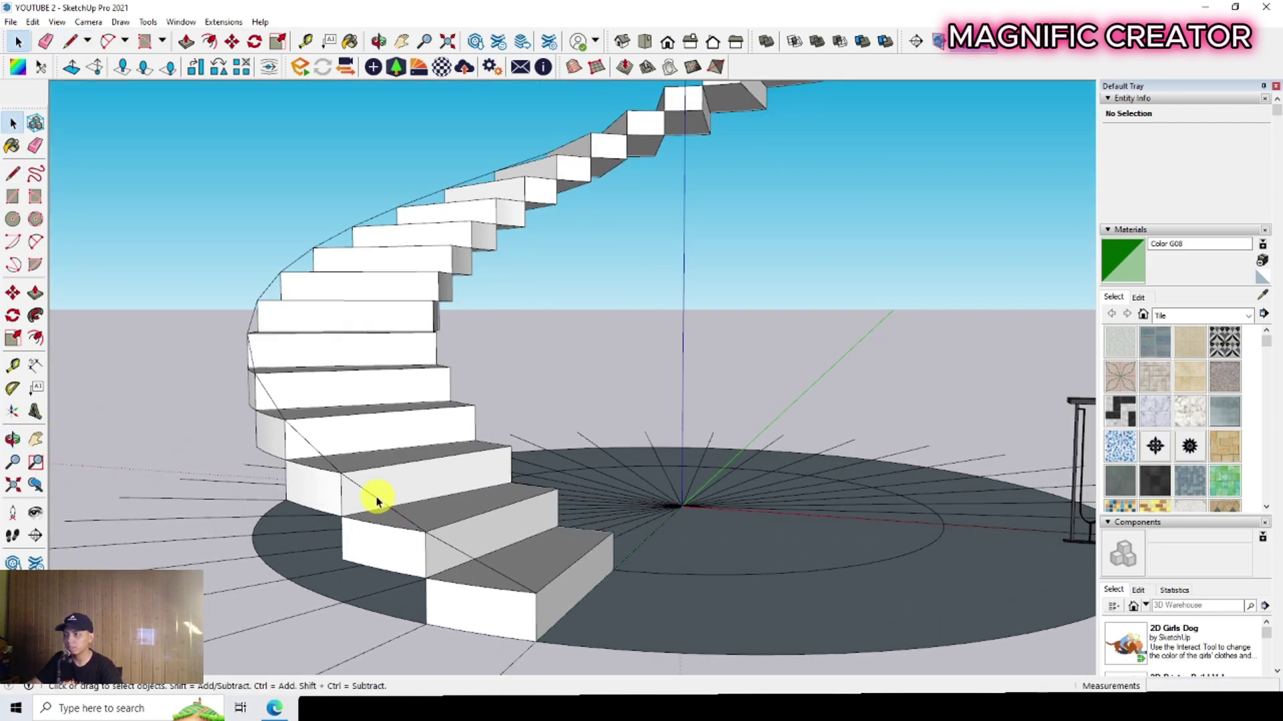
pyautogui.rightClick(372, 500)
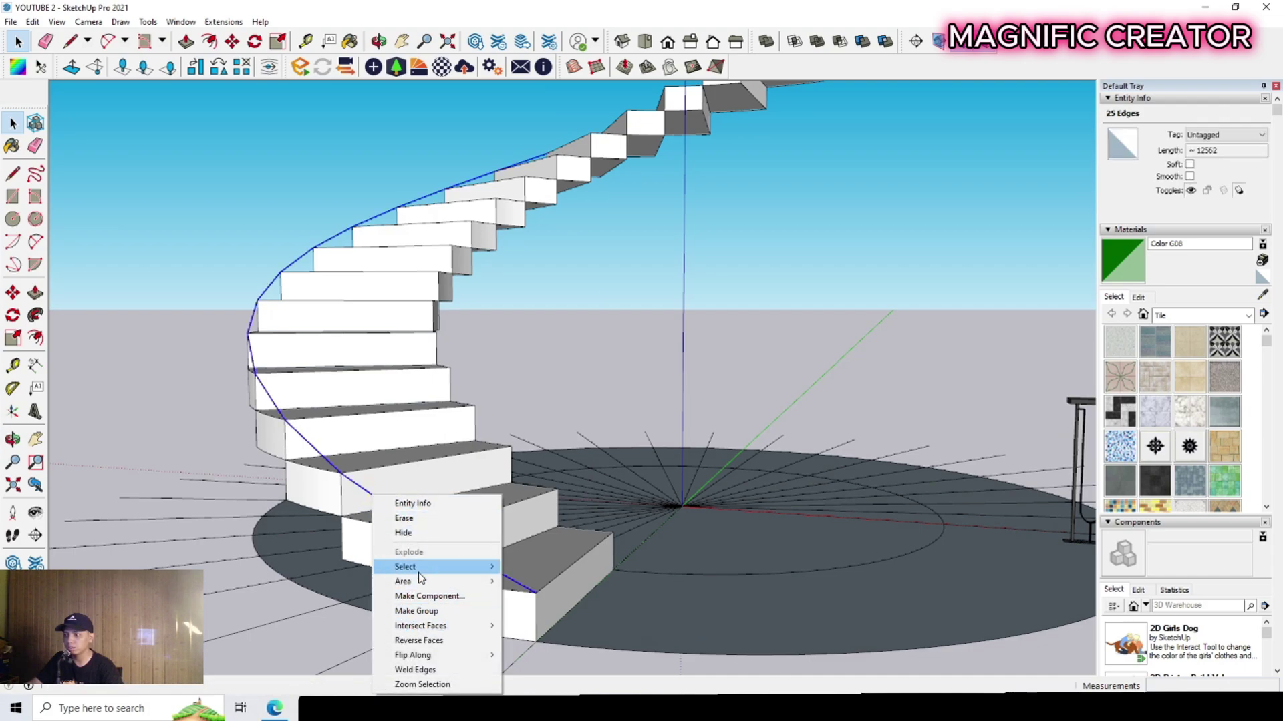
pyautogui.click(414, 670)
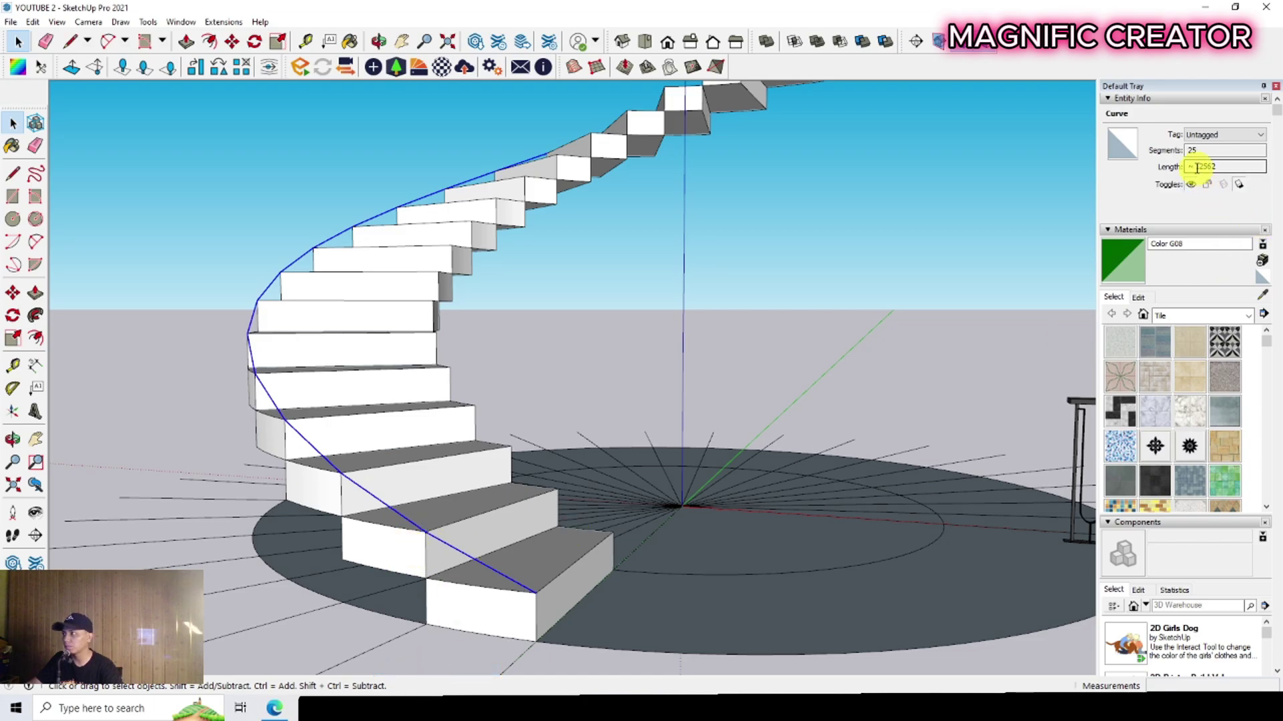
# Compare the length of the separate straight line on the ground with the length of the welded stair curve
pyautogui.scroll(-5, 515, 498)
pyautogui.moveTo(515, 498); pyautogui.dragTo(421, 520, button='middle')
pyautogui.scroll(-2, 450, 532)
pyautogui.scroll(-1, 409, 489)
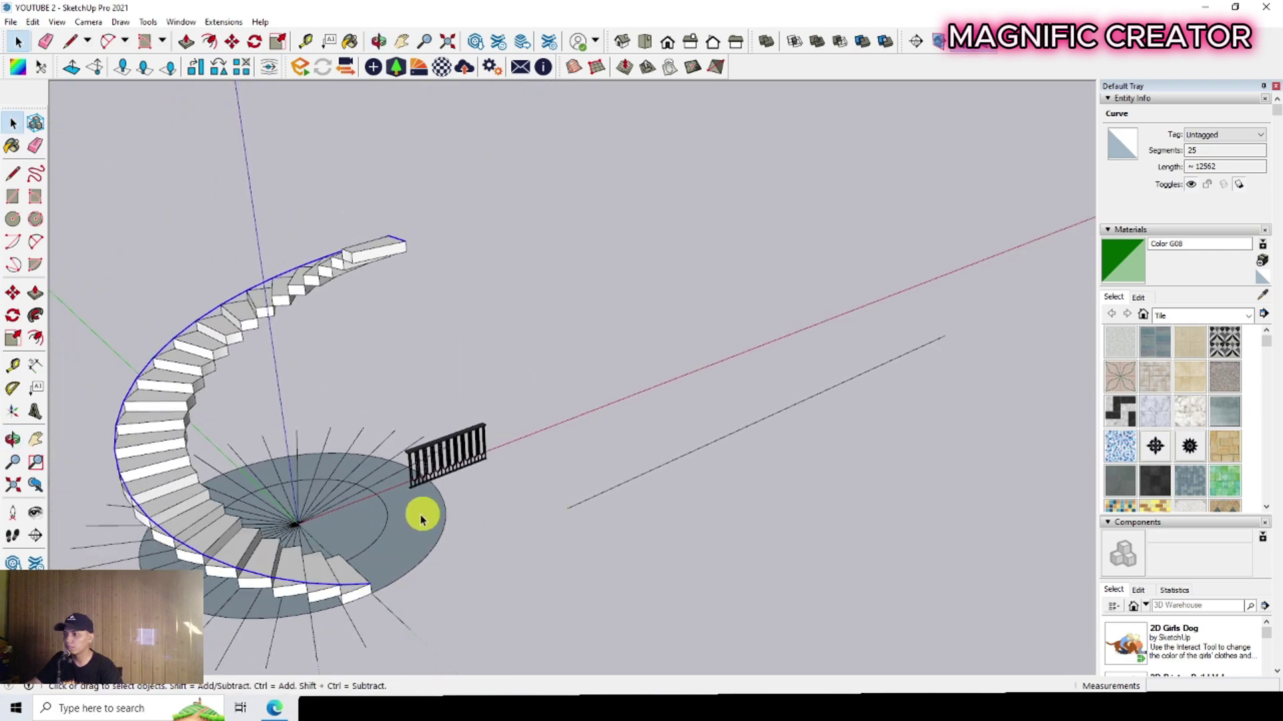
pyautogui.click(725, 437)
pyautogui.scroll(2, 641, 482)
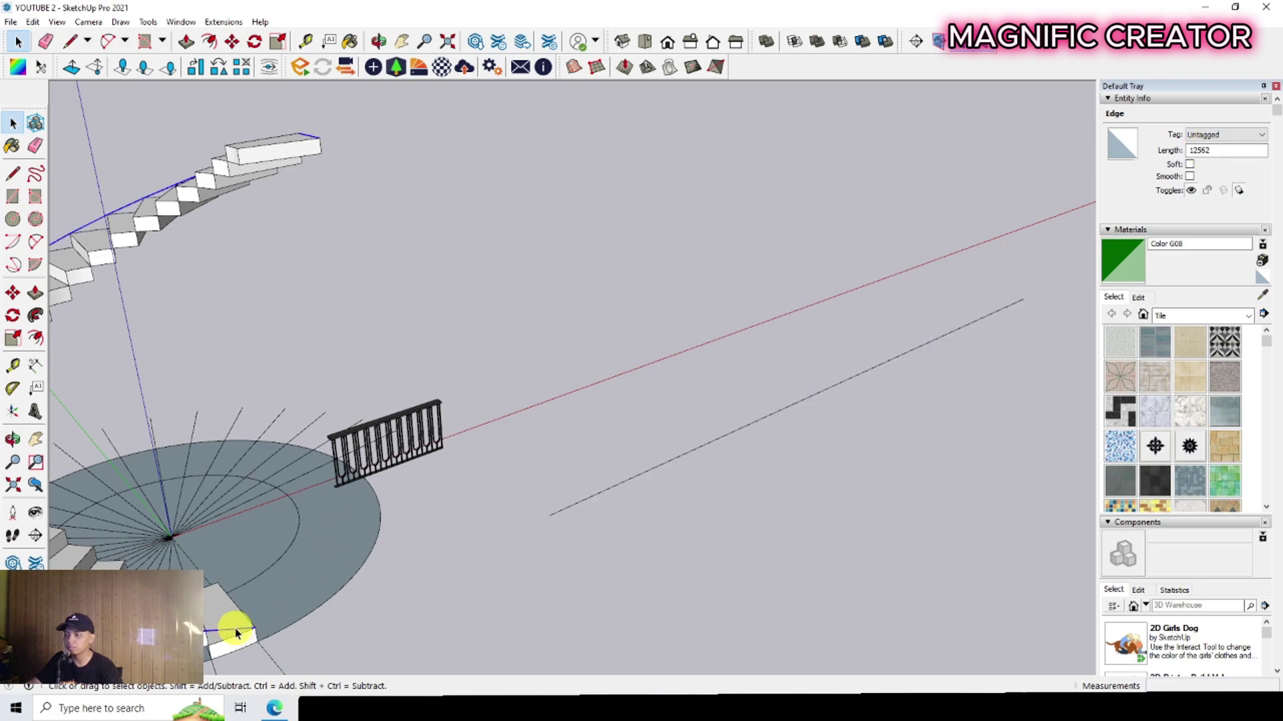
pyautogui.click(131, 230)
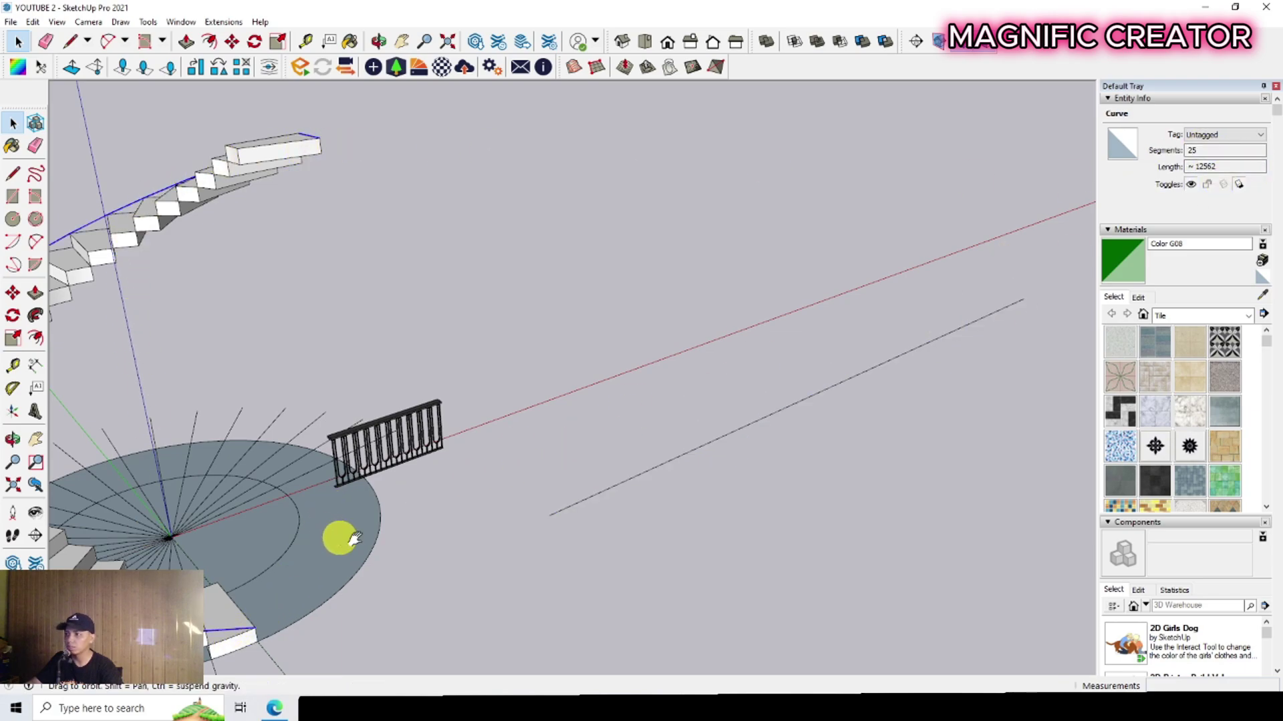
# Move the railing panel by its bottom corner onto the near endpoint of the straight line
pyautogui.scroll(-3, 464, 444)
pyautogui.scroll(4, 492, 446)
pyautogui.click(495, 452)
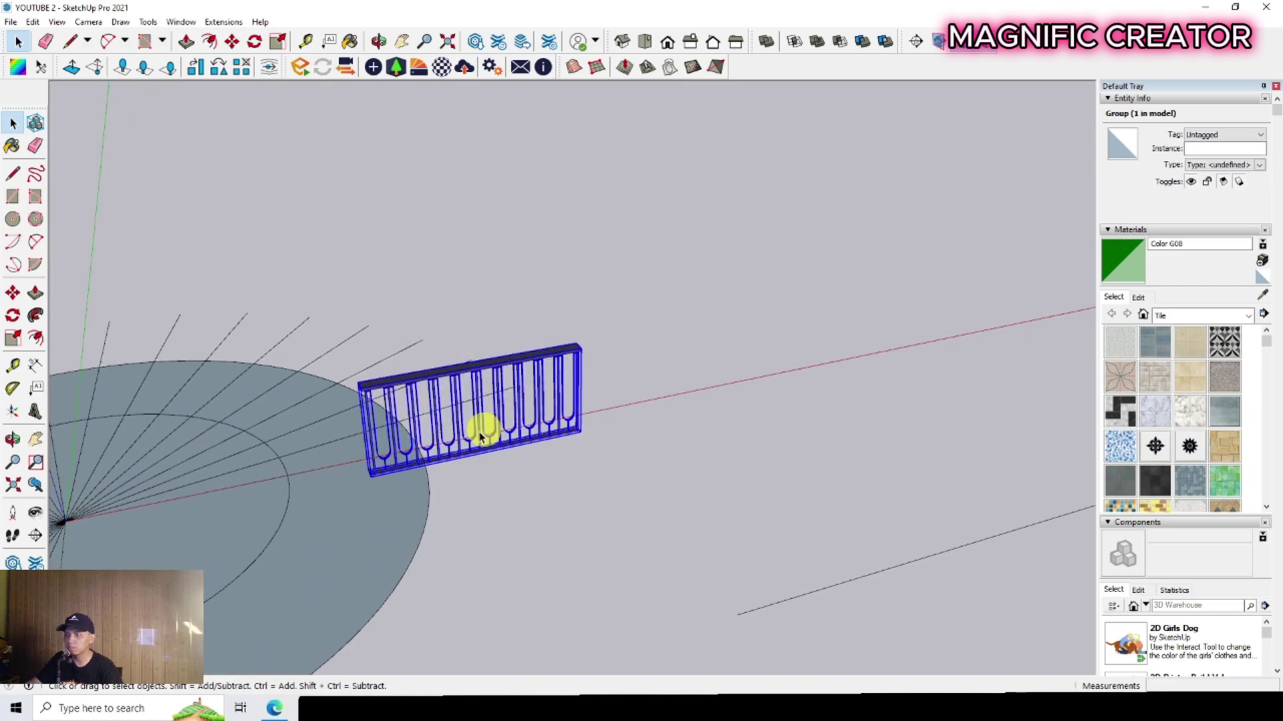
pyautogui.scroll(6, 394, 492)
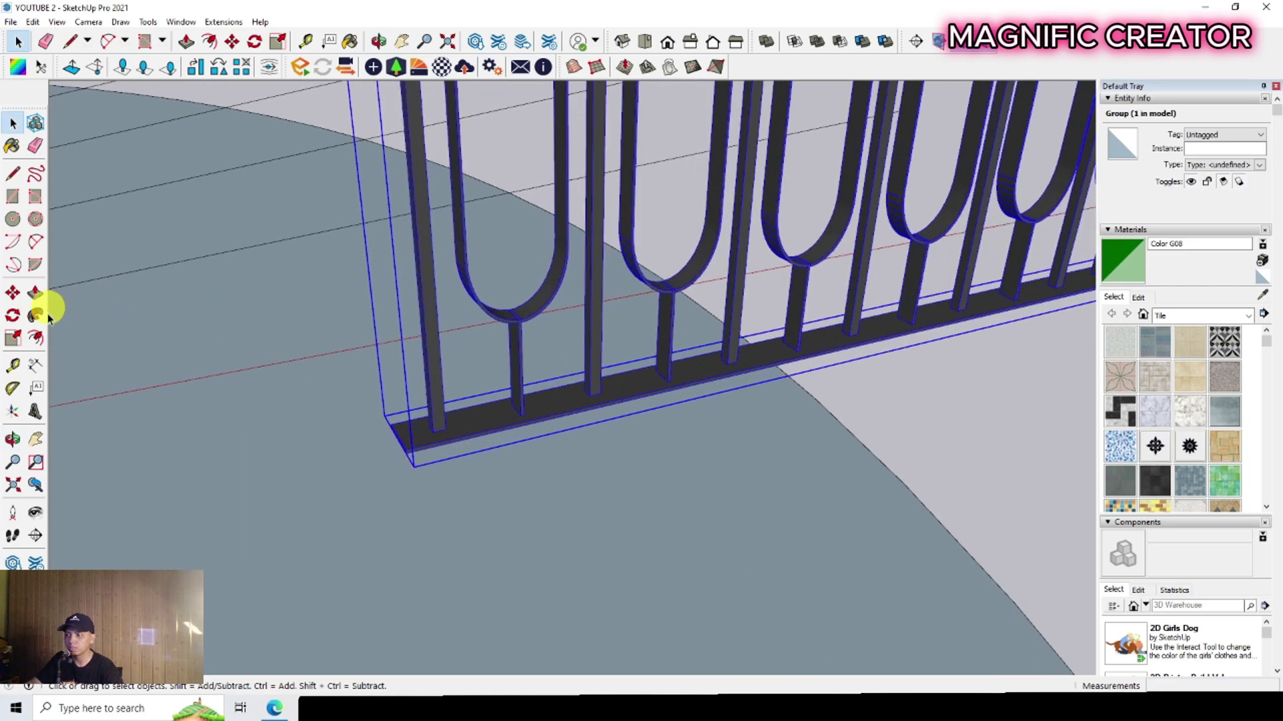
pyautogui.click(13, 294)
pyautogui.scroll(-5, 360, 473)
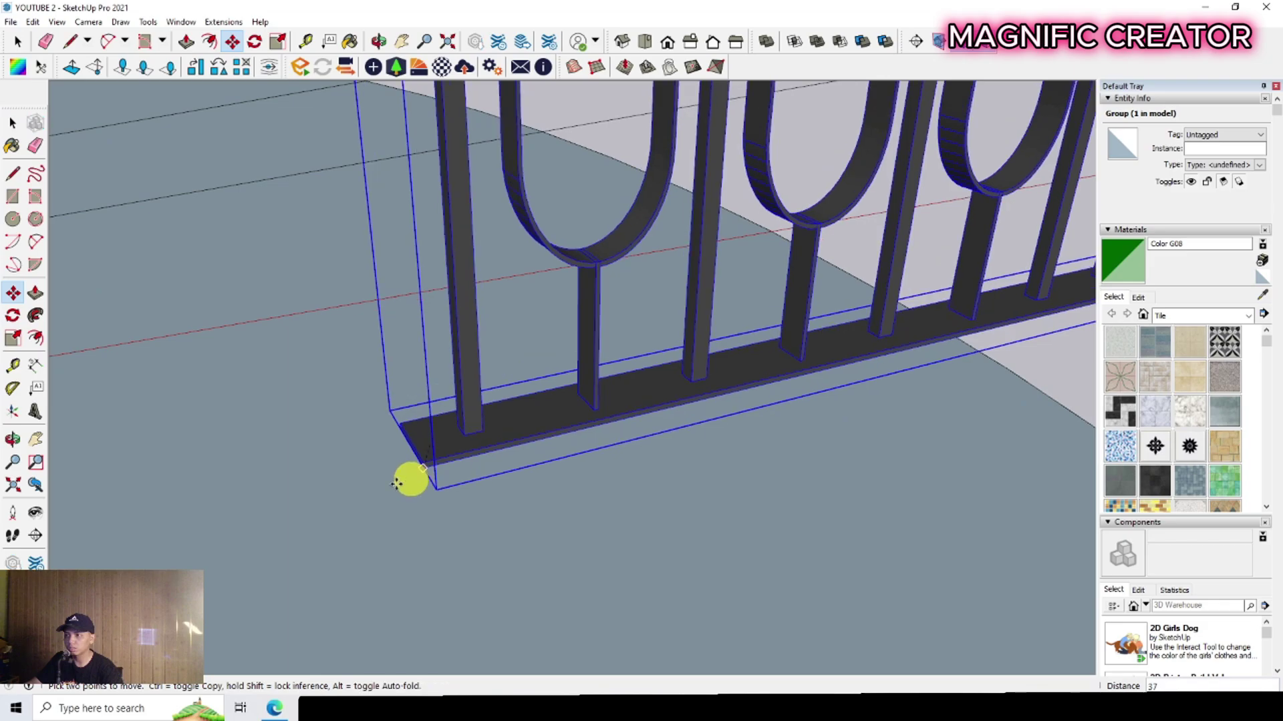
pyautogui.scroll(-6, 327, 380)
pyautogui.scroll(4, 773, 395)
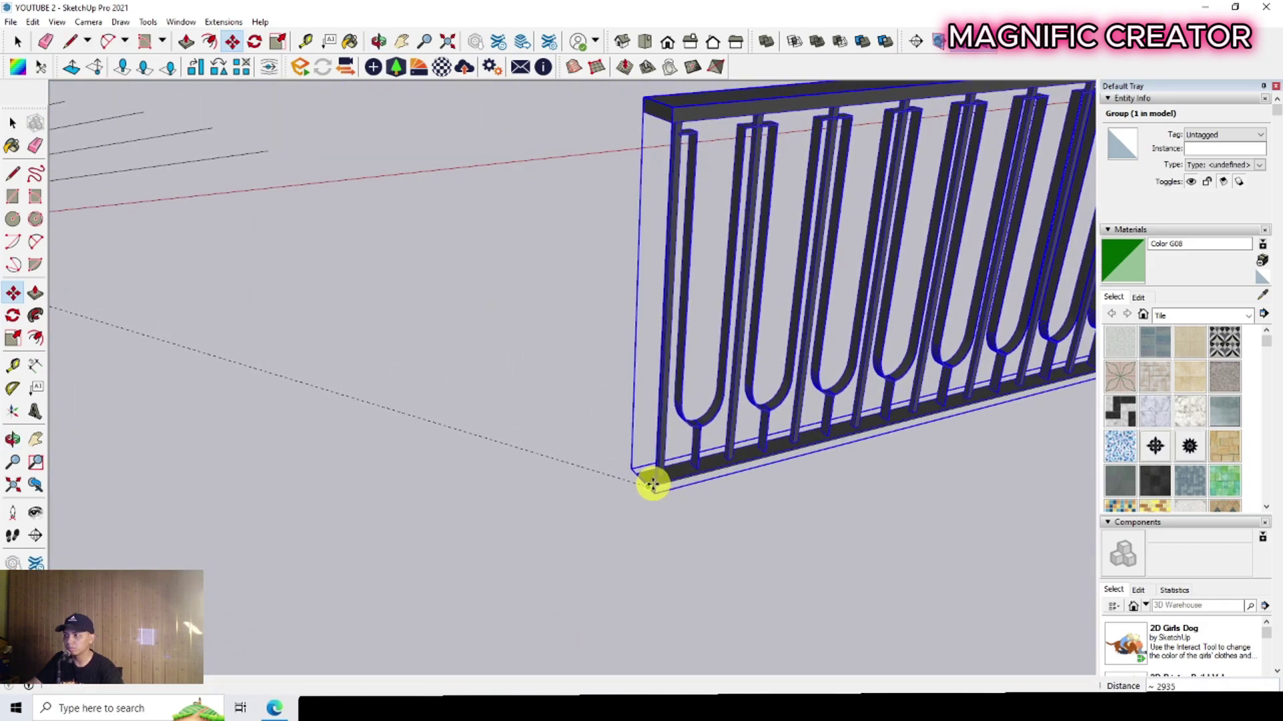
pyautogui.click(653, 485)
pyautogui.press('space')
# Examine the railing panel's bottom corner and lower rail for alignment with the straight guide line
pyautogui.scroll(-6, 655, 458)
pyautogui.moveTo(736, 429); pyautogui.dragTo(715, 521, button='middle')
pyautogui.scroll(6, 748, 522)
pyautogui.moveTo(807, 526); pyautogui.dragTo(510, 504, button='middle')
pyautogui.scroll(8, 608, 448)
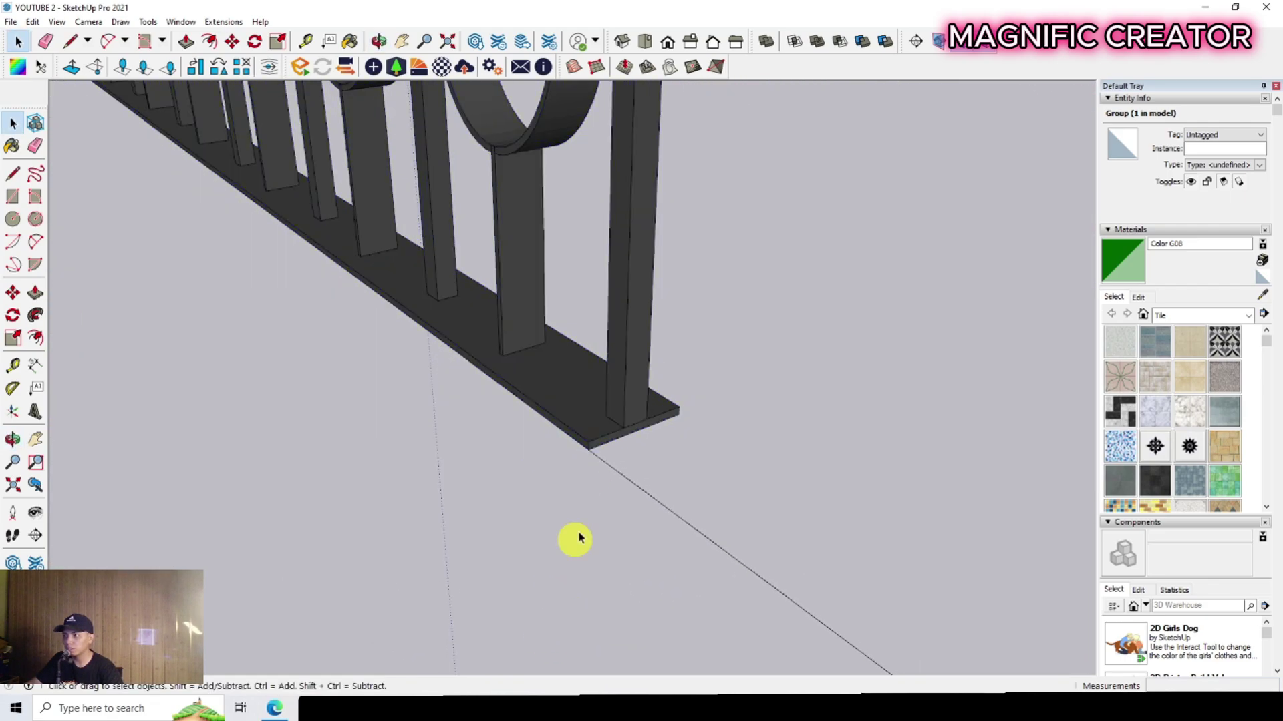
pyautogui.click(649, 516)
pyautogui.scroll(-8, 605, 441)
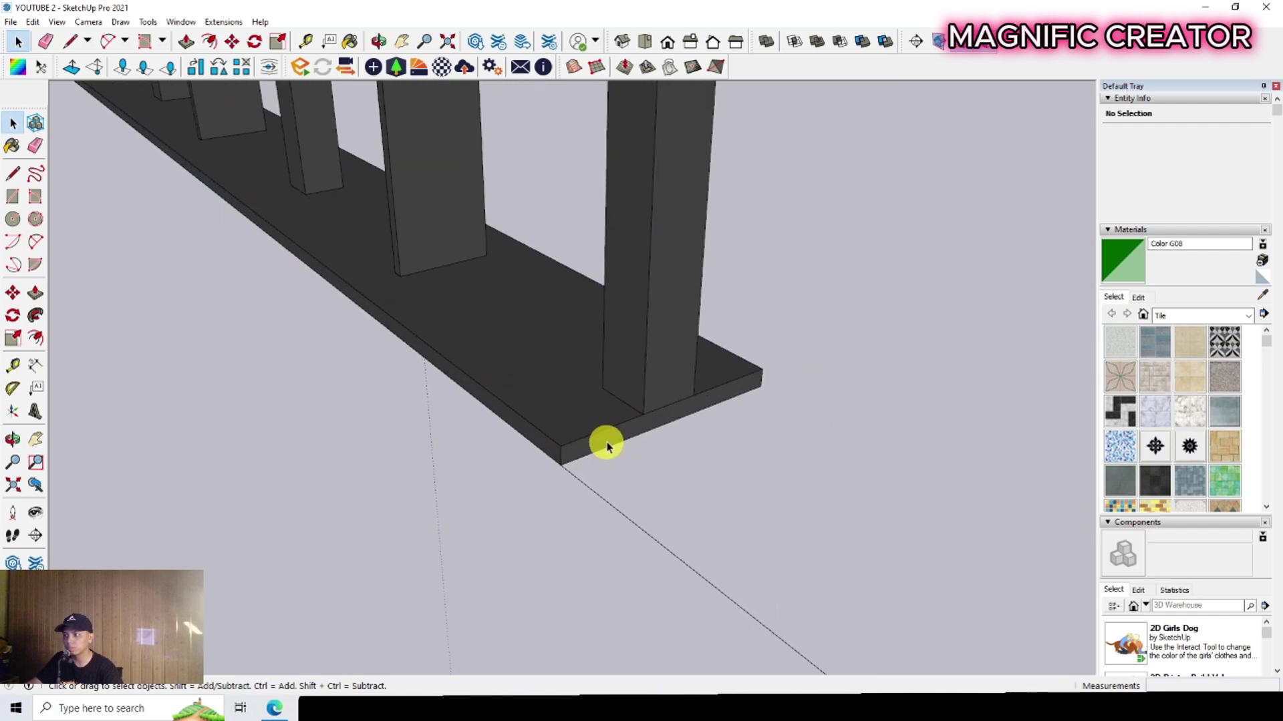
pyautogui.moveTo(532, 423); pyautogui.dragTo(487, 381, button='middle')
# Copy the railing panel end to end along the guide line and repeat the copy with x9
pyautogui.click(492, 375)
pyautogui.scroll(3, 471, 396)
pyautogui.press('m')
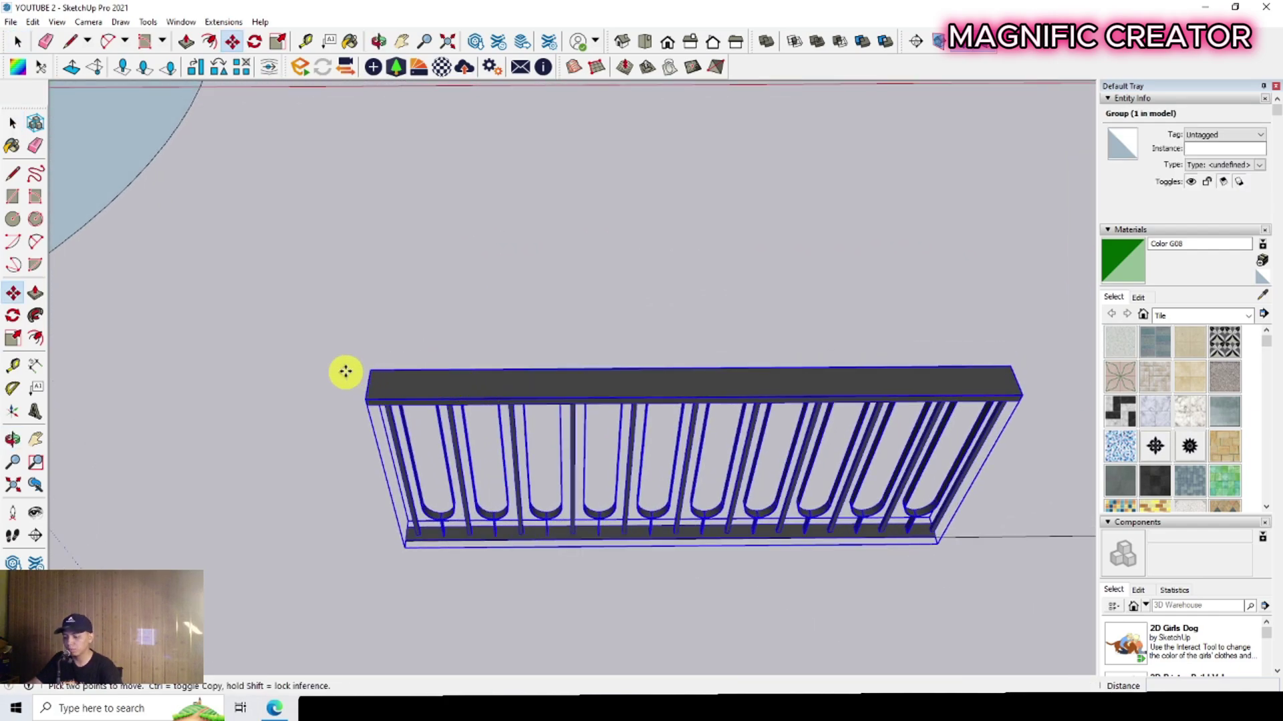
pyautogui.press('ctrl')
pyautogui.click(373, 368)
pyautogui.scroll(3, 713, 395)
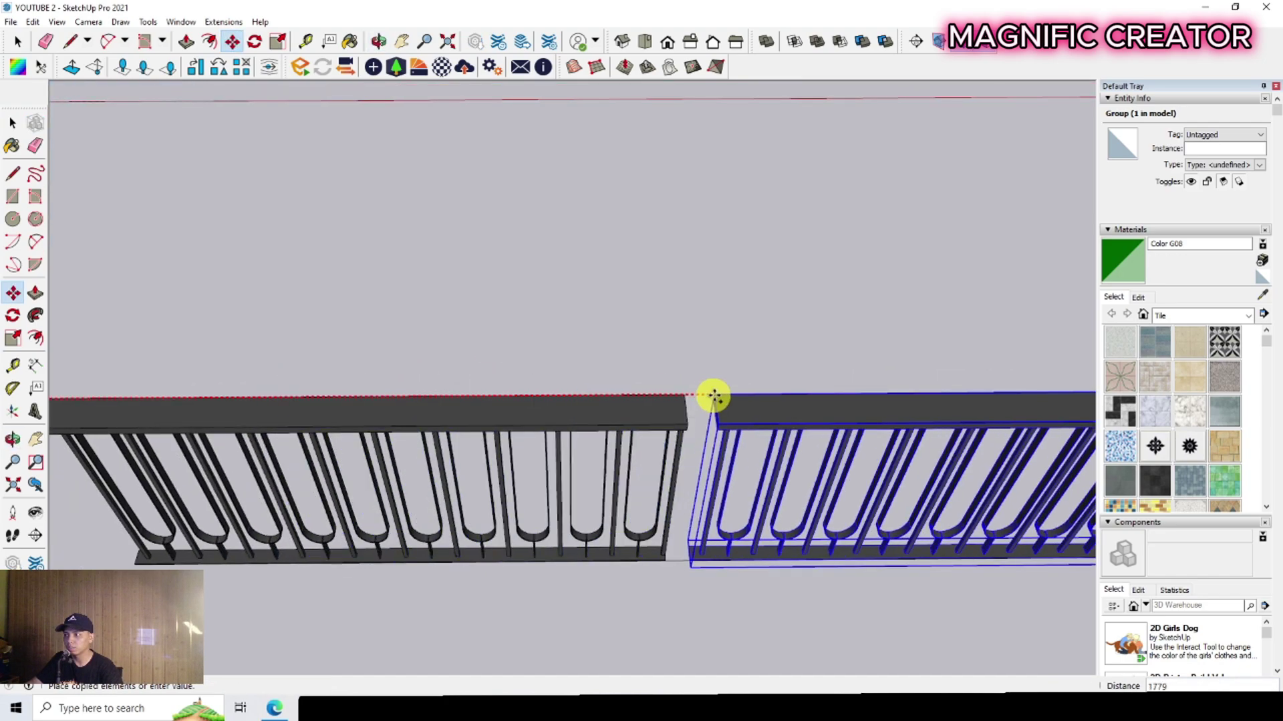
pyautogui.click(682, 397)
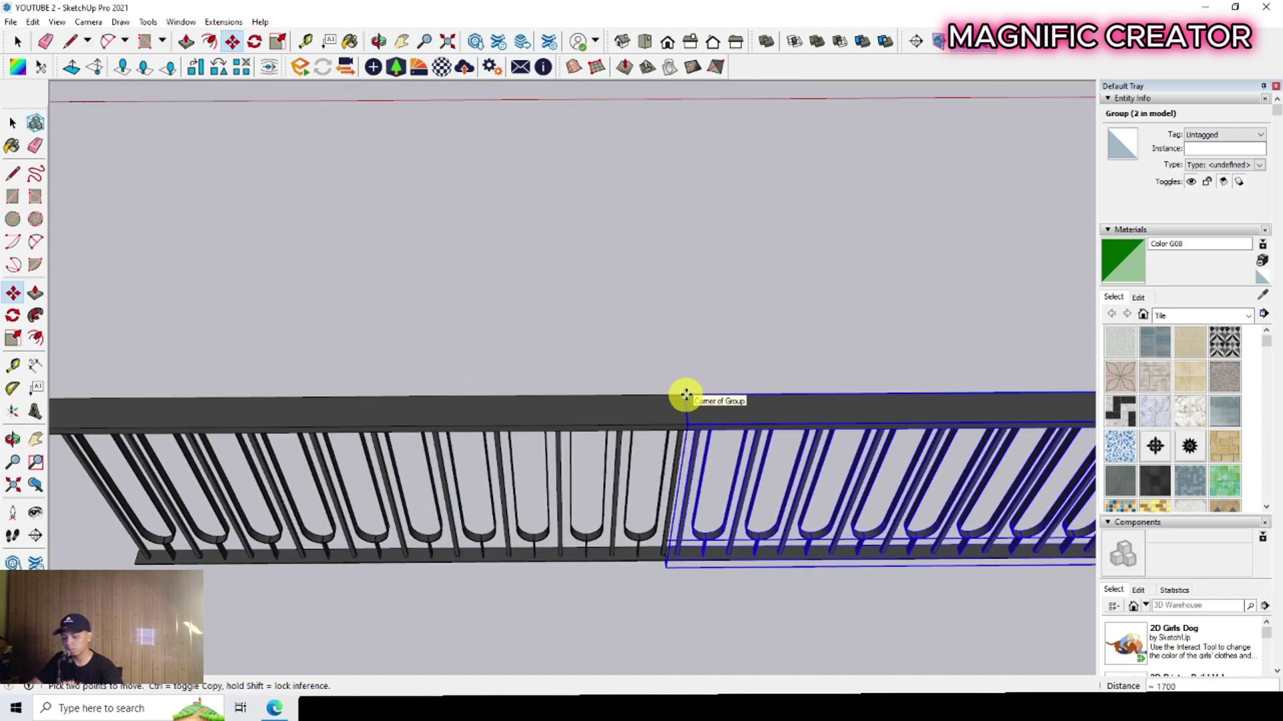
pyautogui.write('x9')
pyautogui.press('Return')
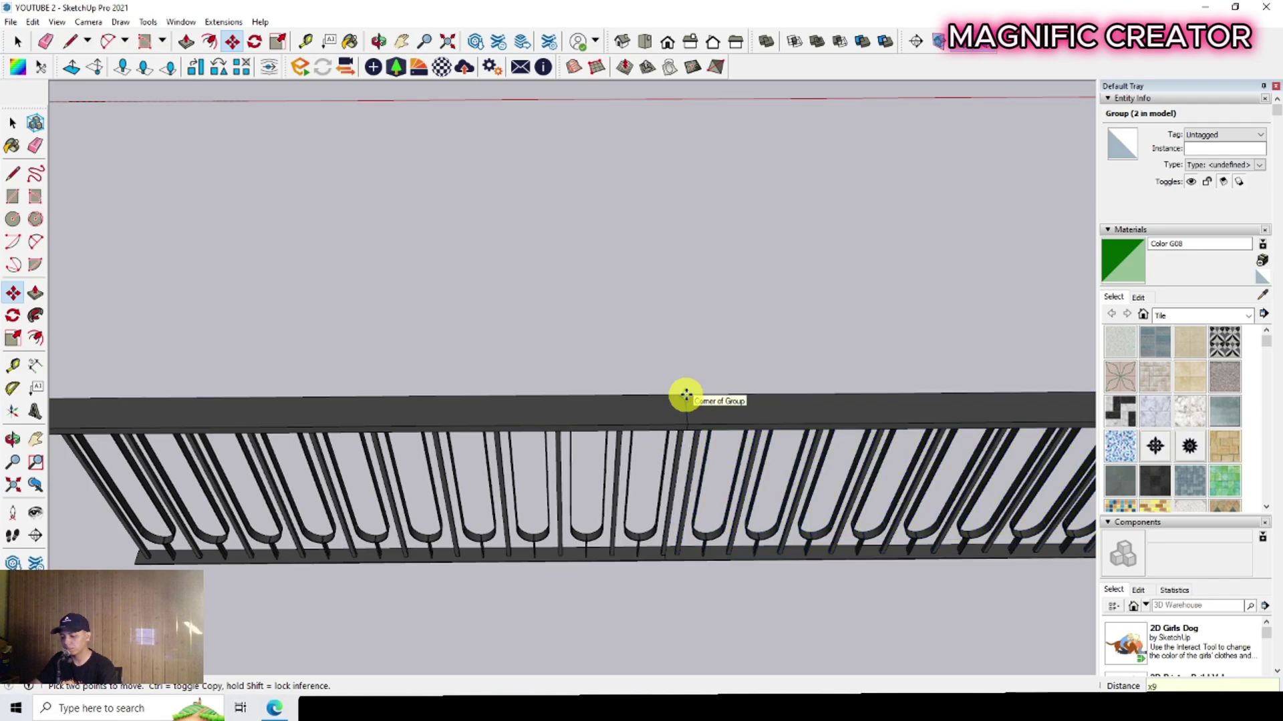
# Delete the three surplus railing panels at the far end of the row, beyond the guide line's end
pyautogui.press('space')
pyautogui.click(419, 475)
pyautogui.scroll(-9, 419, 475)
pyautogui.keyDown('shift'); pyautogui.moveTo(494, 469); pyautogui.dragTo(270, 443, button='middle'); pyautogui.keyUp('shift')
pyautogui.scroll(5, 572, 430)
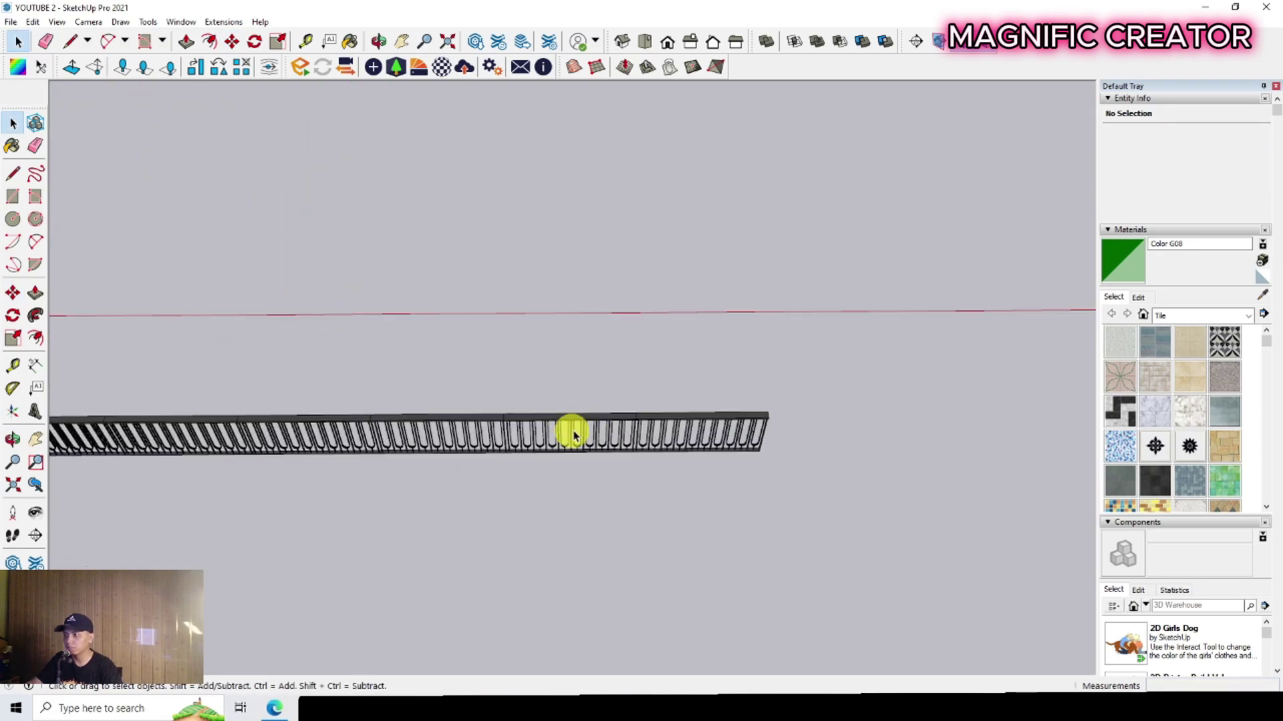
pyautogui.press('Delete')
pyautogui.click(544, 435)
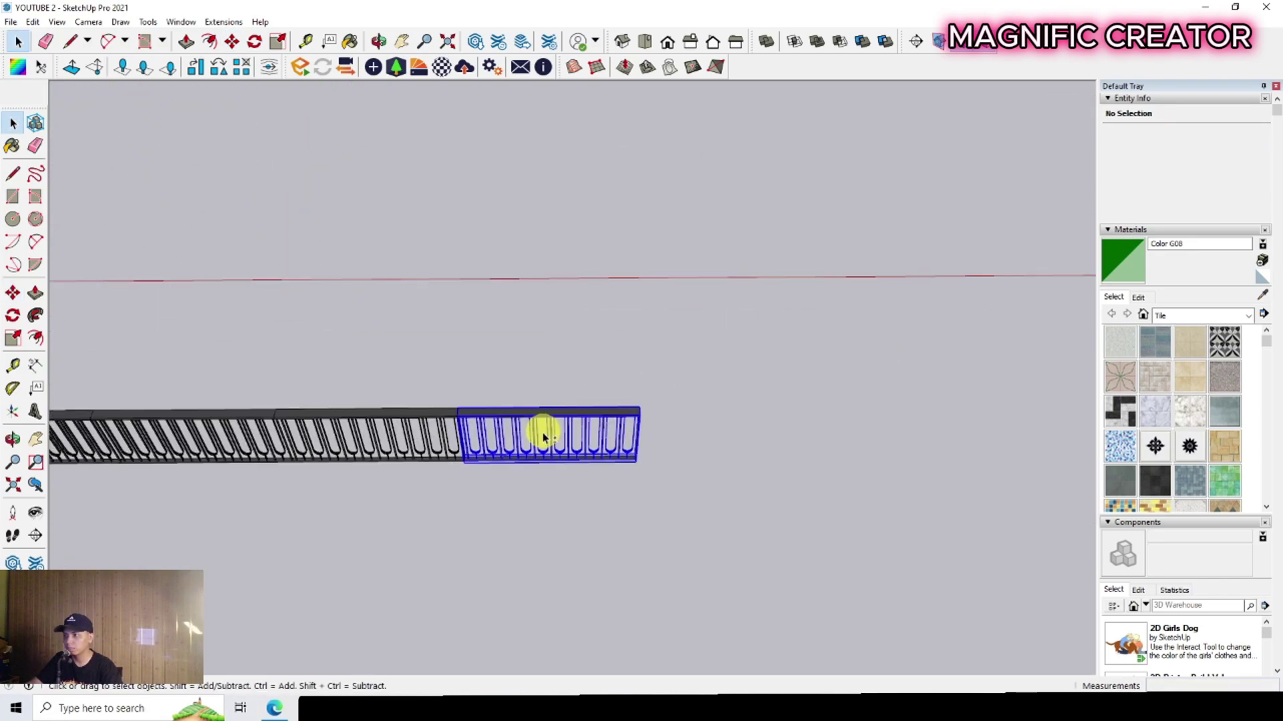
pyautogui.press('Delete')
pyautogui.click(388, 433)
pyautogui.press('Delete')
pyautogui.scroll(5, 487, 435)
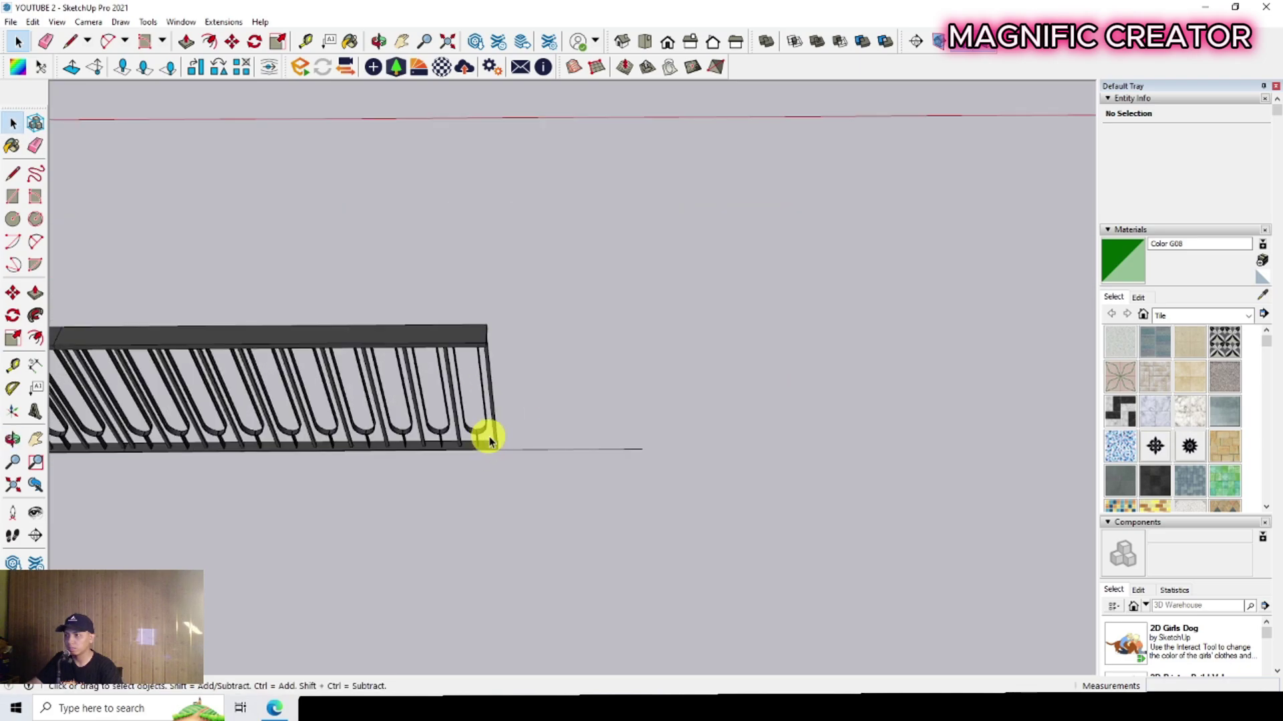
# Copy the last railing panel and attach the copy end to end at the far end of the row
pyautogui.click(490, 410)
pyautogui.moveTo(489, 410)
pyautogui.mouseDown(button='middle')
pyautogui.moveTo(533, 449)
pyautogui.moveTo(453, 409)
pyautogui.moveTo(481, 403)
pyautogui.mouseUp(button='middle')
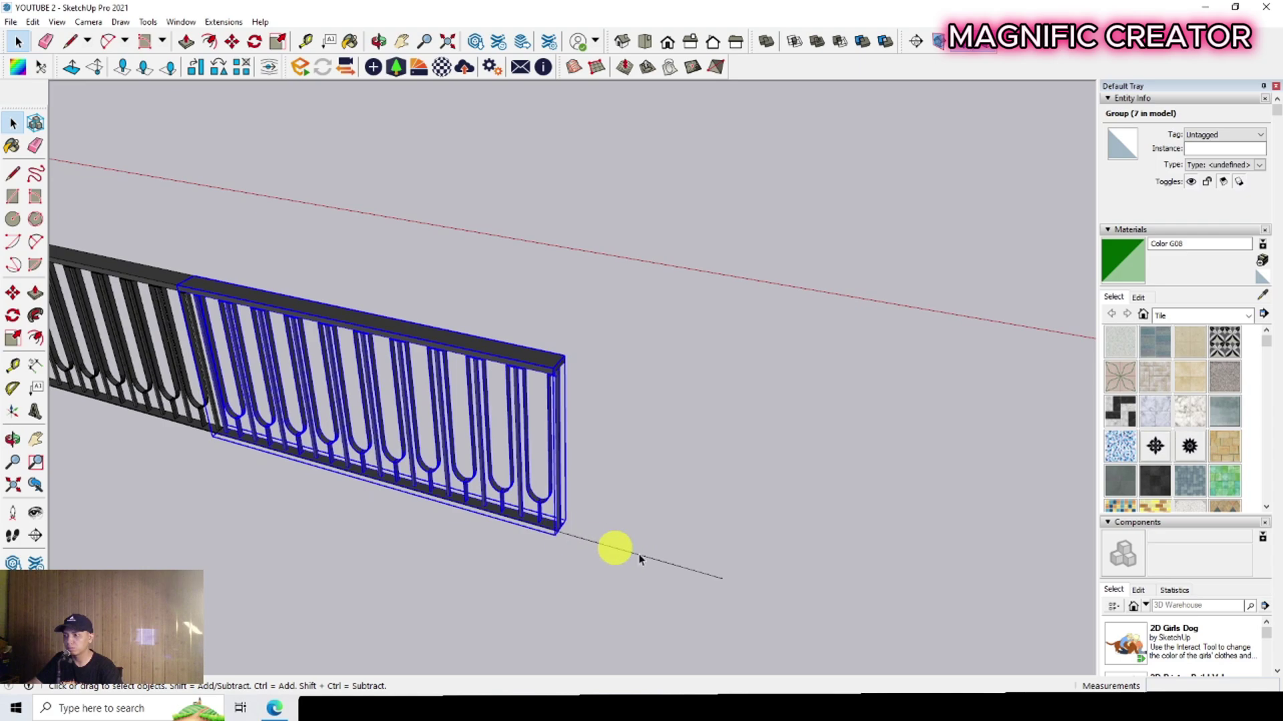
pyautogui.press('m')
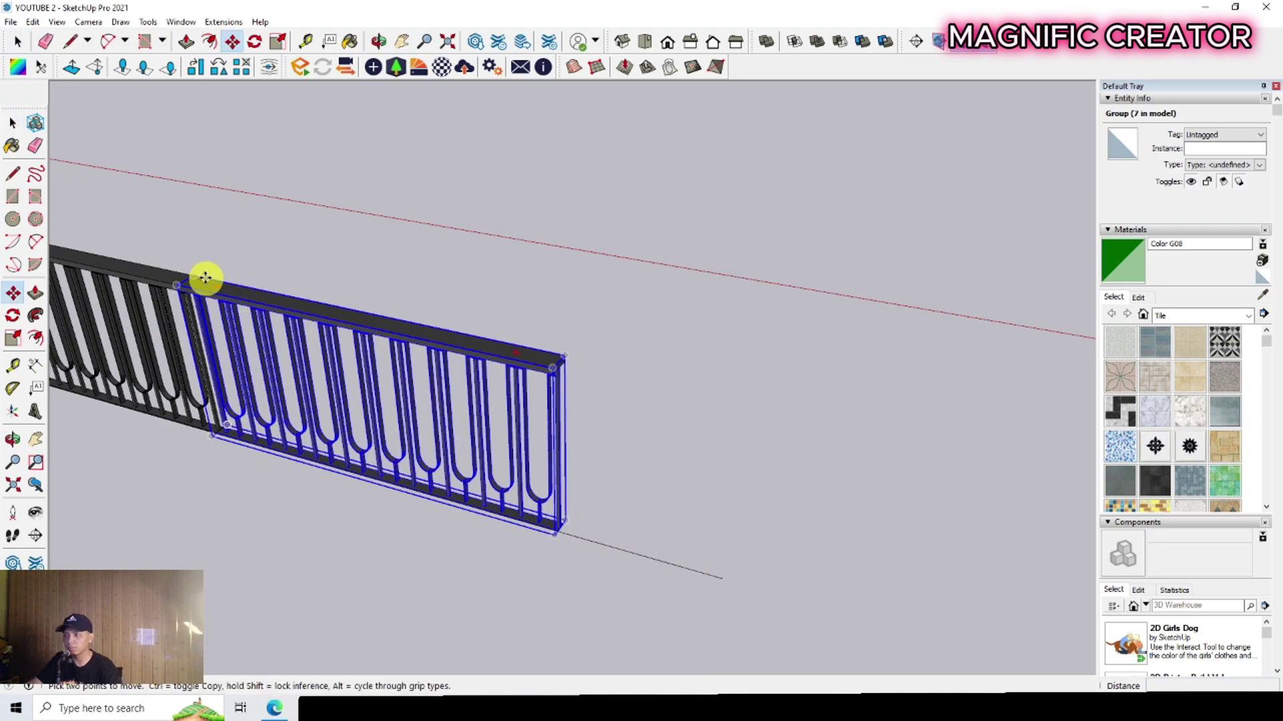
pyautogui.click(196, 272)
pyautogui.press('ctrl')
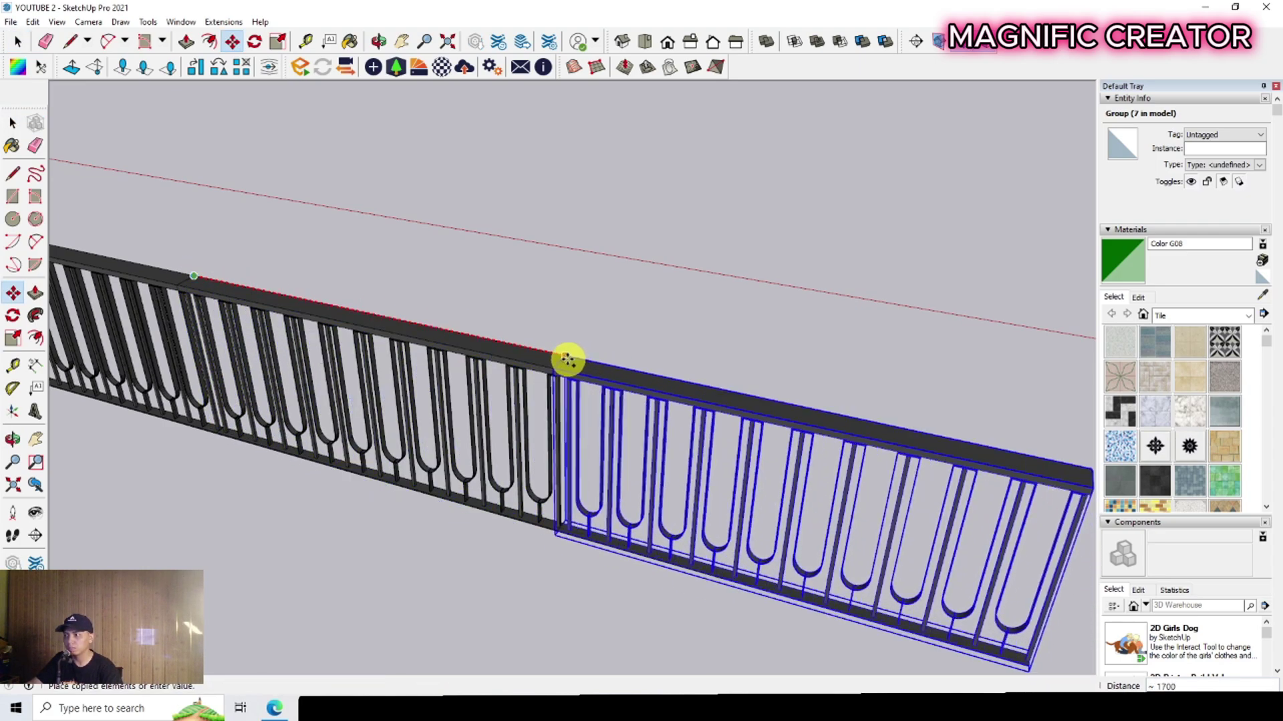
pyautogui.press('space')
# Open the last panel's bottom rail for editing and push its end face back about 1391
pyautogui.moveTo(566, 357); pyautogui.dragTo(633, 389, button='middle')
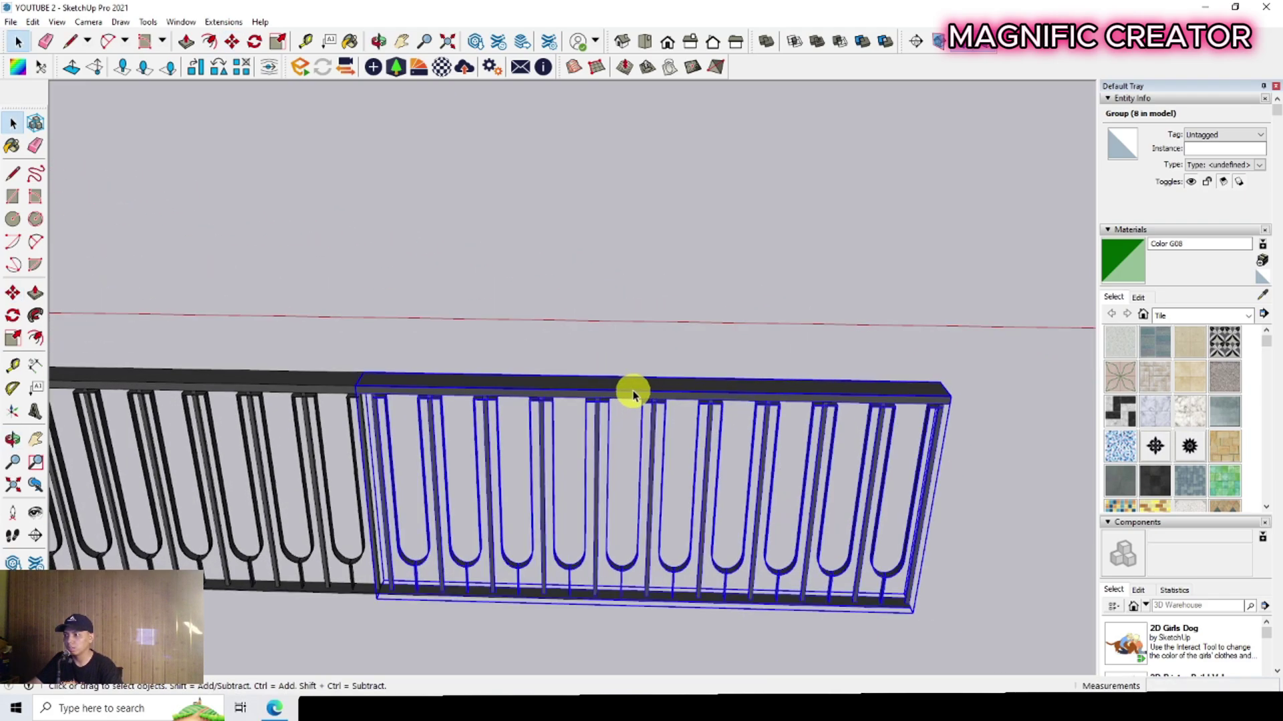
pyautogui.rightClick(633, 394)
pyautogui.click(580, 395)
pyautogui.doubleClick(580, 394)
pyautogui.tripleClick(580, 394)
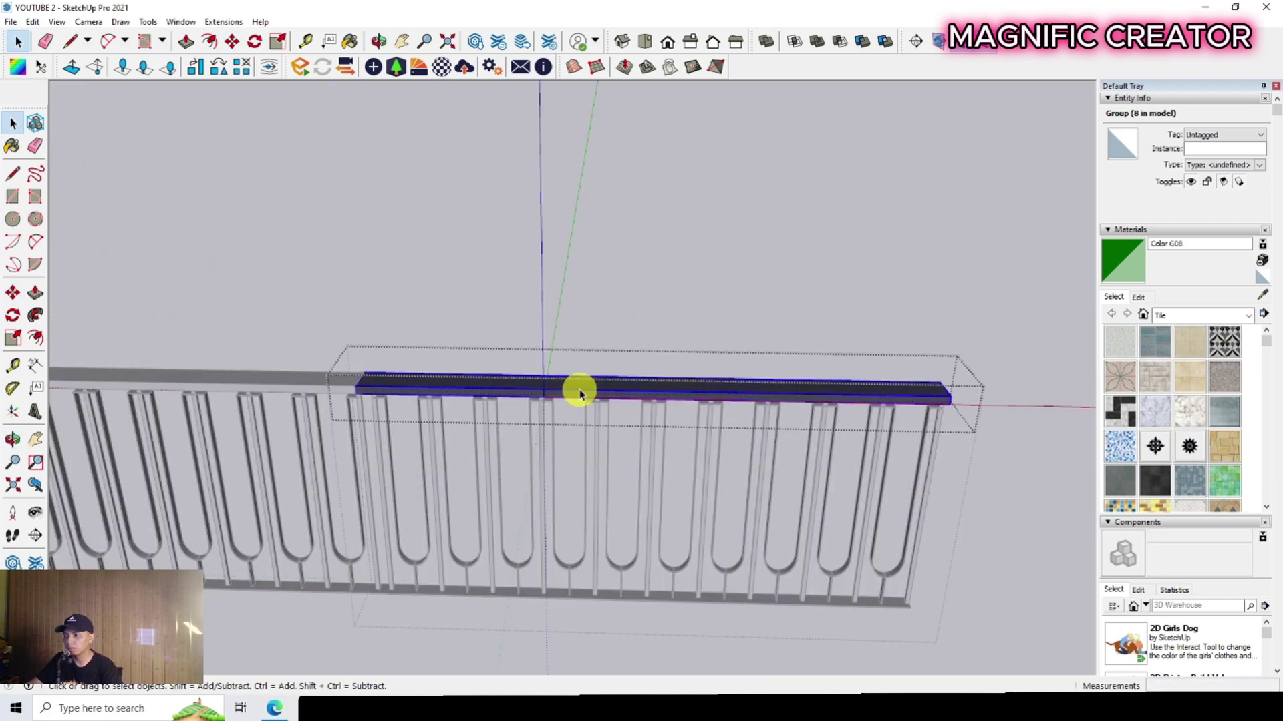
pyautogui.click(872, 603)
pyautogui.scroll(3, 888, 601)
pyautogui.press('p')
pyautogui.click(911, 608)
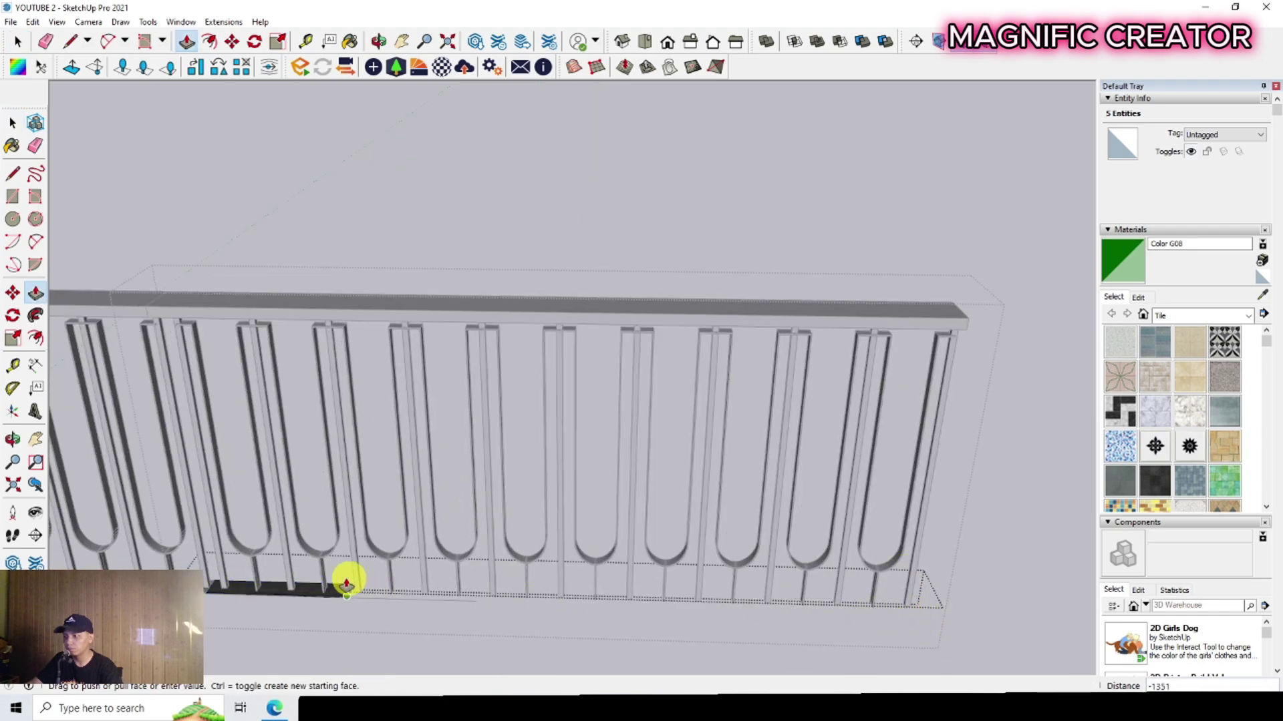
pyautogui.click(346, 586)
pyautogui.scroll(5, 401, 601)
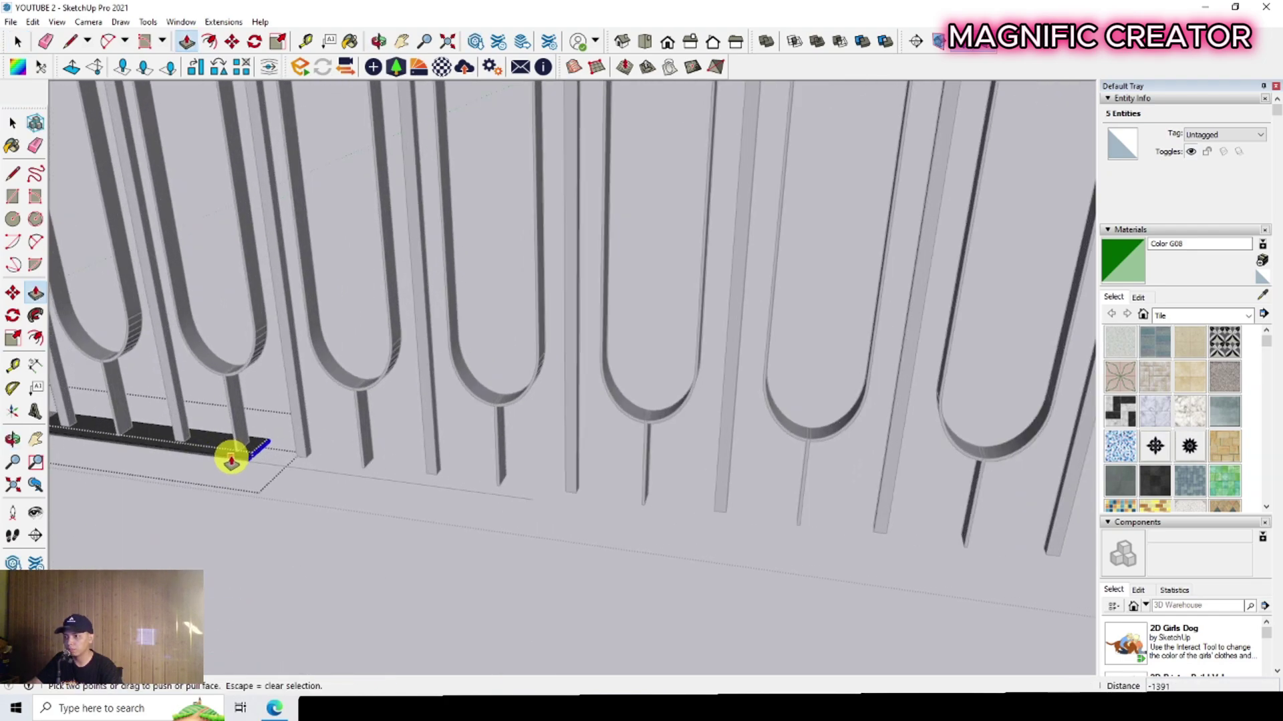
# Pull the bottom rail's end face outward again to meet the end of the guide line
pyautogui.scroll(1, 233, 460)
pyautogui.click(240, 458)
pyautogui.scroll(2, 467, 498)
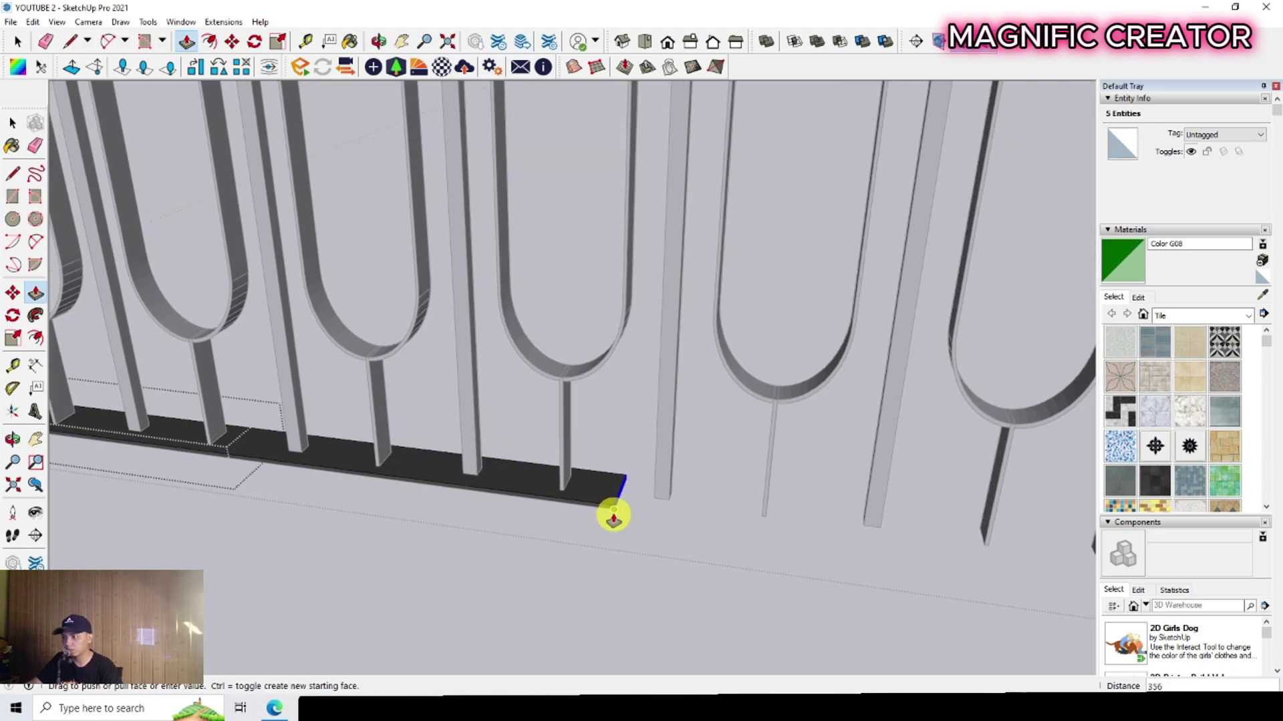
pyautogui.scroll(-1, 595, 511)
pyautogui.click(608, 506)
pyautogui.press('space')
pyautogui.scroll(-5, 539, 504)
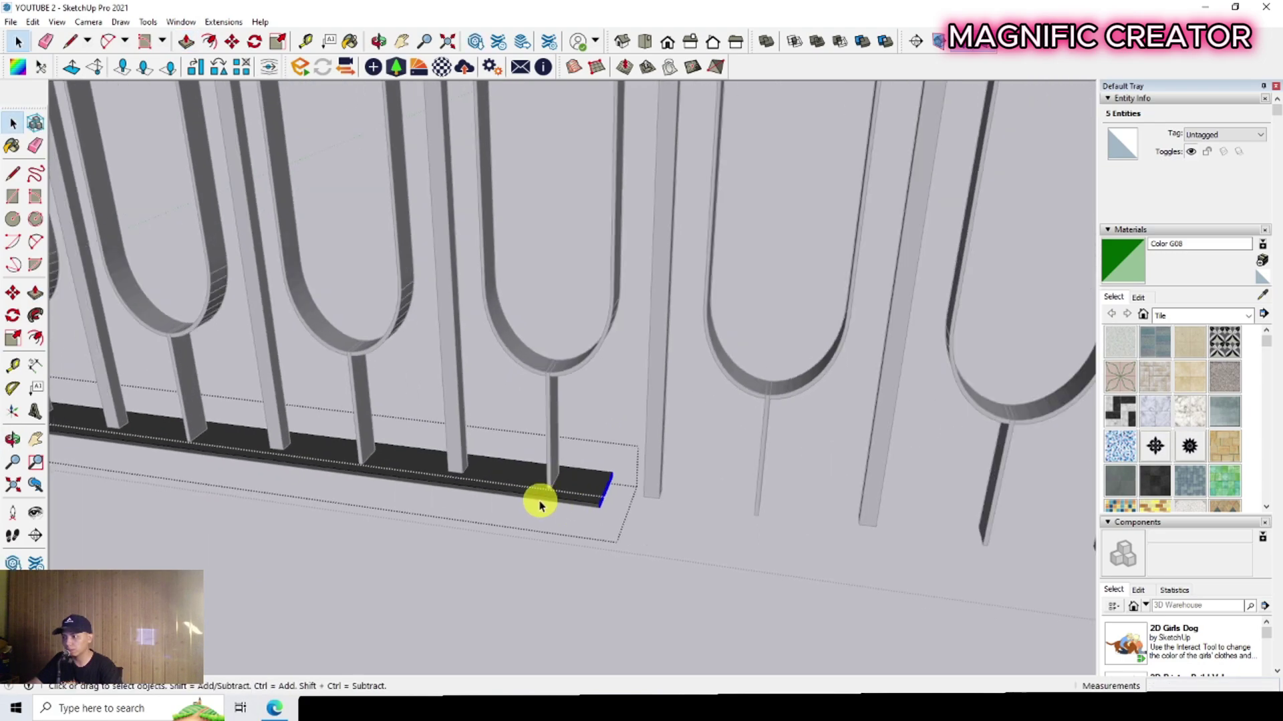
# Push the end face of the last panel's top rail back to line up with the shortened bottom rail
pyautogui.scroll(-1, 526, 511)
pyautogui.scroll(1, 860, 318)
pyautogui.doubleClick(922, 280)
pyautogui.doubleClick(921, 277)
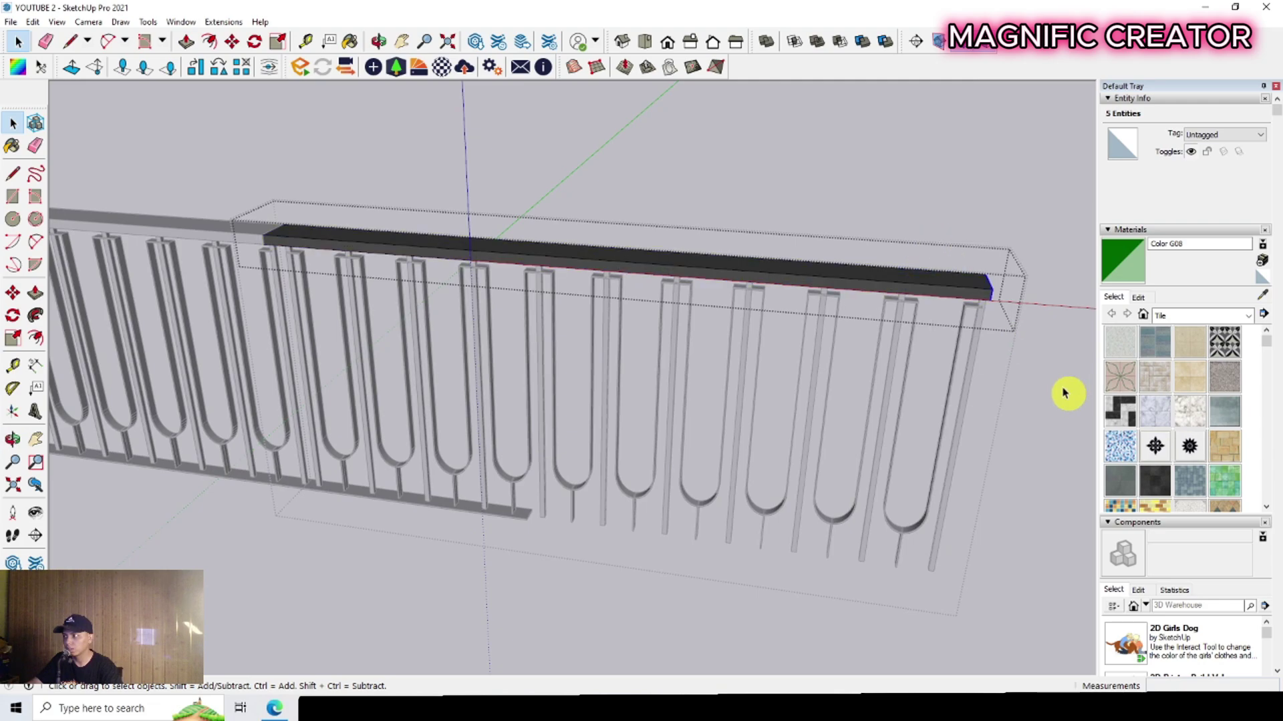
pyautogui.press('p')
pyautogui.click(991, 294)
pyautogui.scroll(1, 571, 501)
pyautogui.click(513, 532)
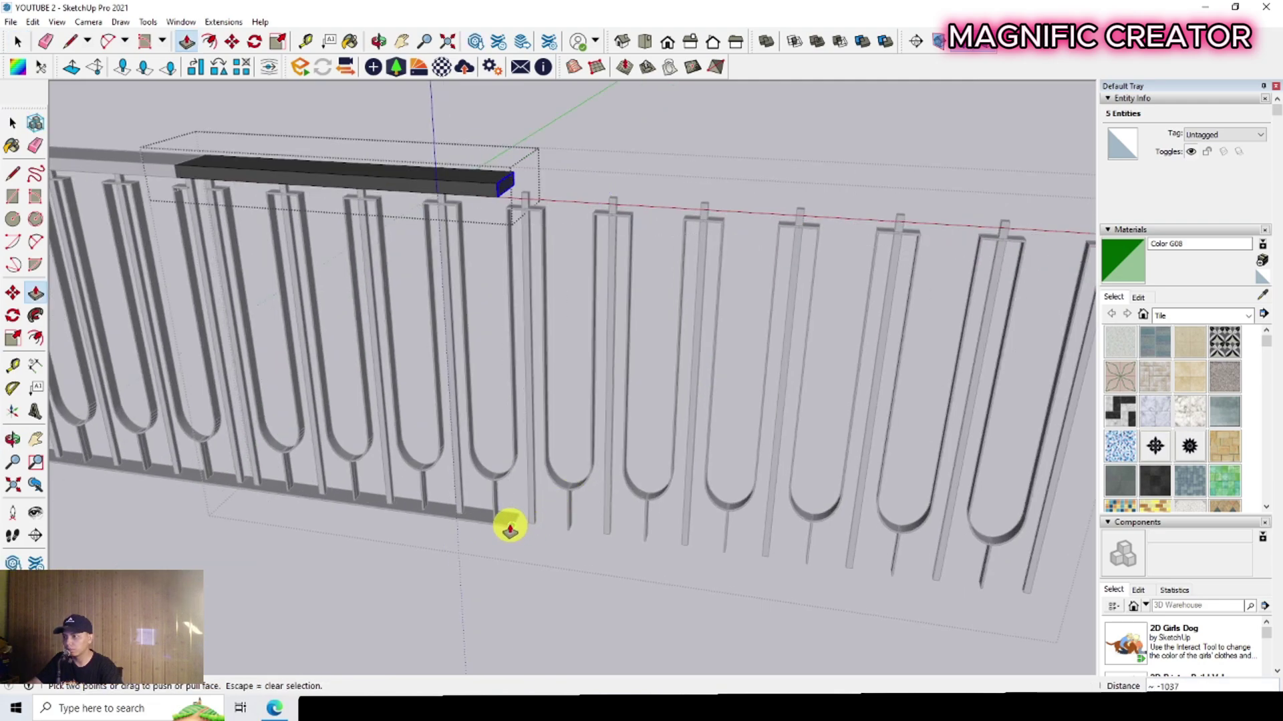
pyautogui.scroll(-2, 698, 340)
pyautogui.press('space')
# Delete the baluster components in the last panel that extend beyond the shortened rails
pyautogui.doubleClick(689, 336)
pyautogui.click(690, 336)
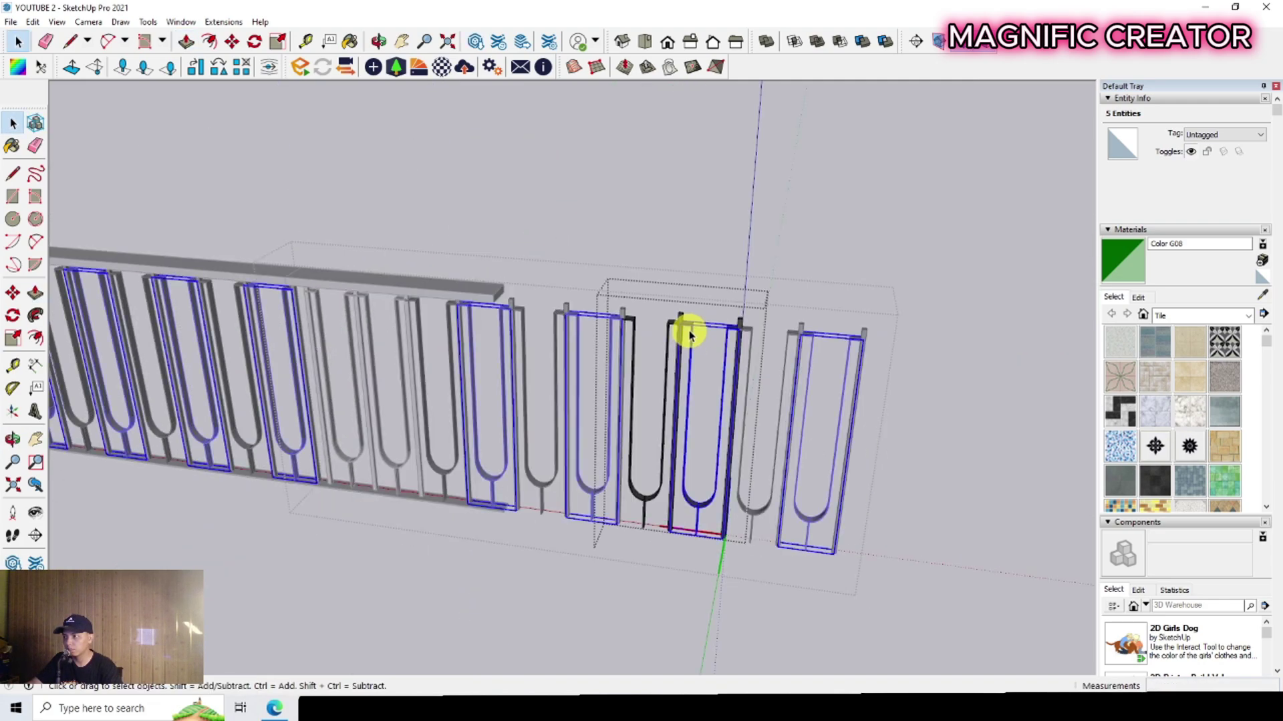
pyautogui.click(1025, 482)
pyautogui.click(810, 343)
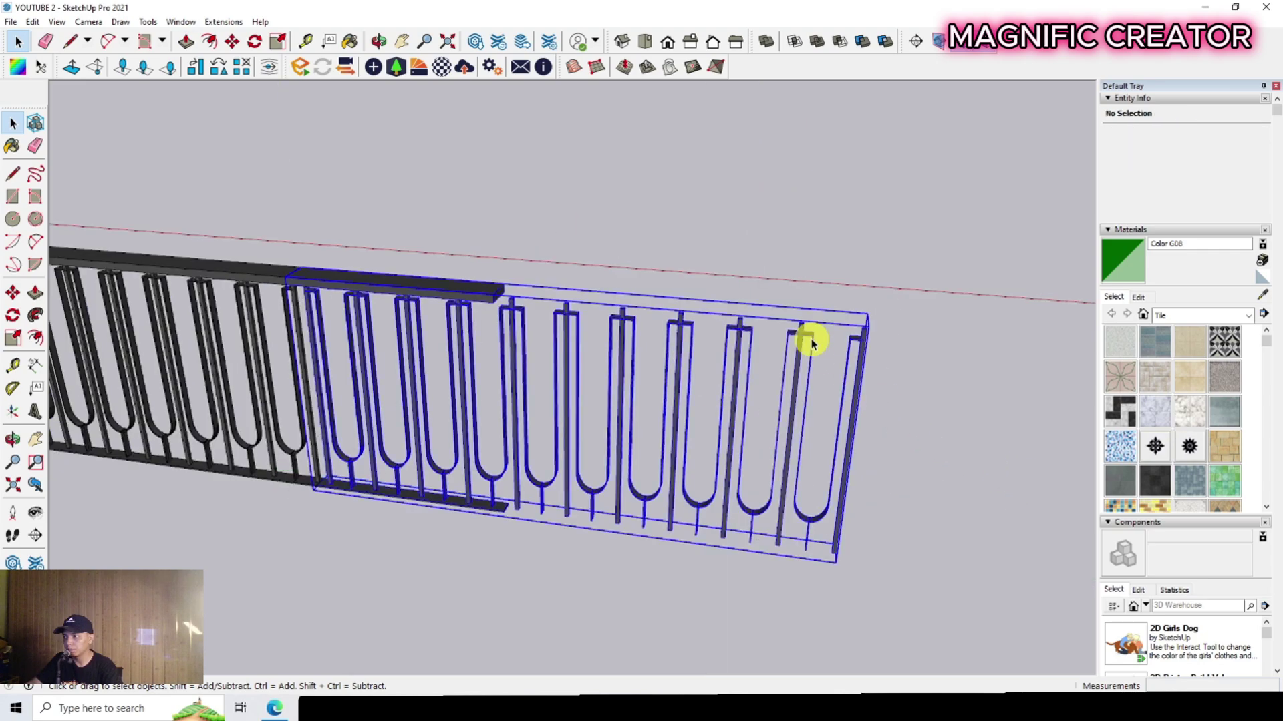
pyautogui.doubleClick(809, 340)
pyautogui.click(809, 340)
pyautogui.rightClick(807, 336)
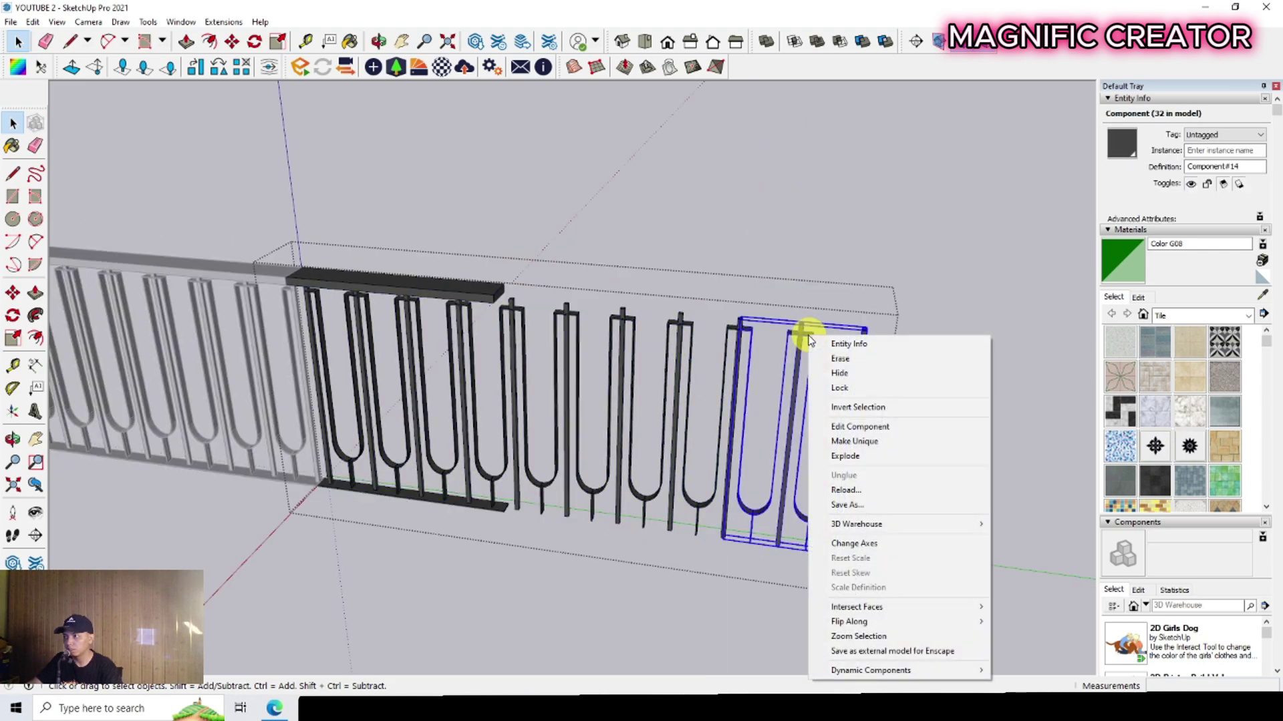
pyautogui.moveTo(811, 265); pyautogui.dragTo(604, 384)
pyautogui.press('Delete')
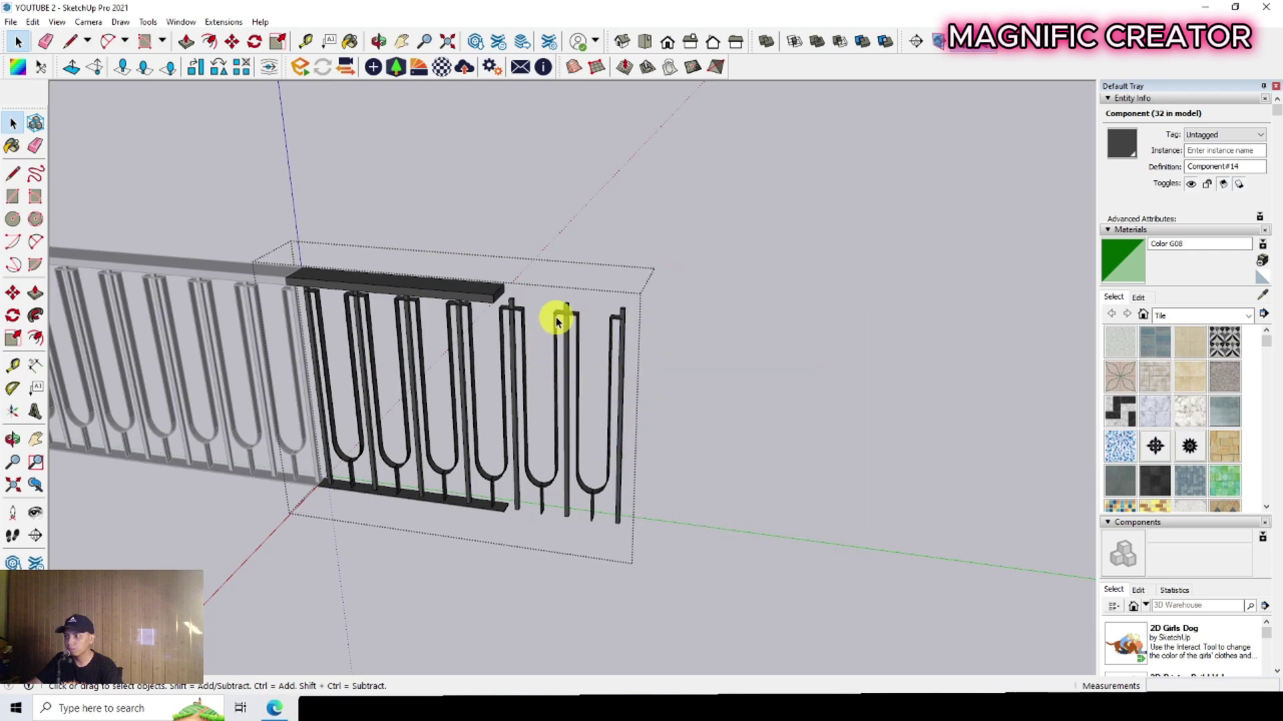
pyautogui.click(559, 321)
pyautogui.press('Delete')
# Make the remaining end baluster component of the last panel unique
pyautogui.click(509, 344)
pyautogui.scroll(6, 509, 345)
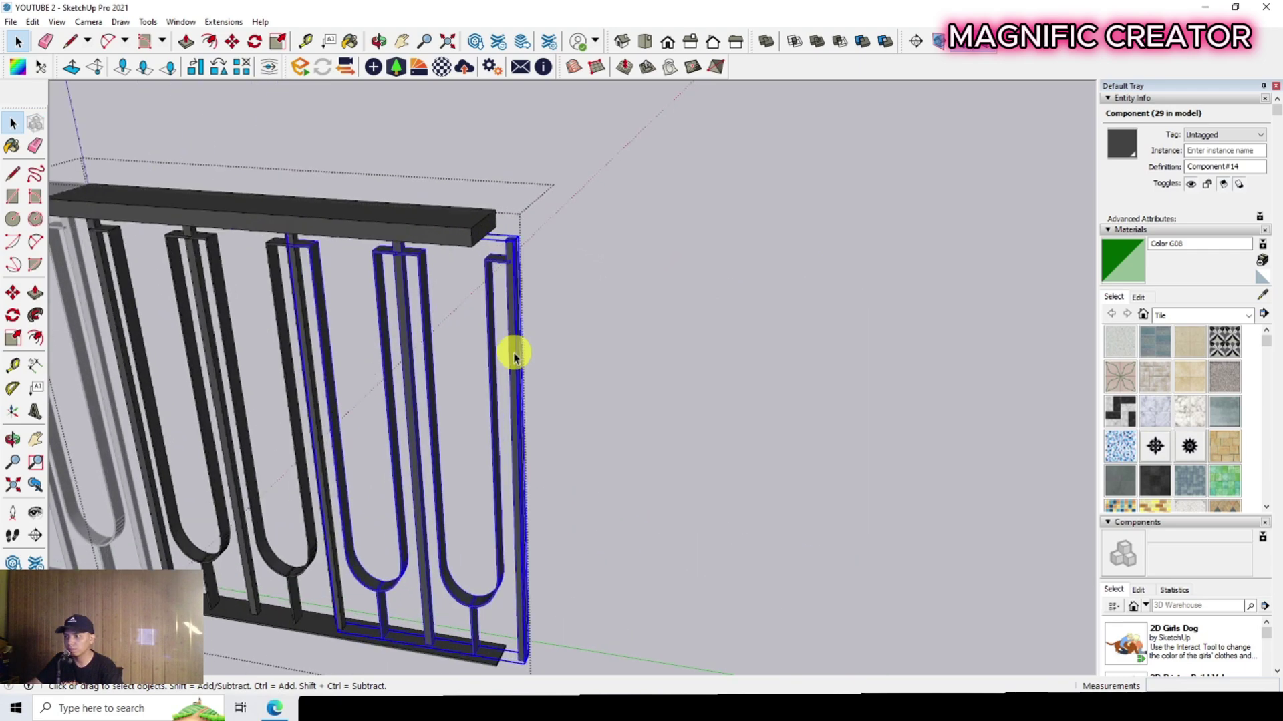
pyautogui.rightClick(510, 352)
pyautogui.click(561, 114)
pyautogui.scroll(6, 510, 558)
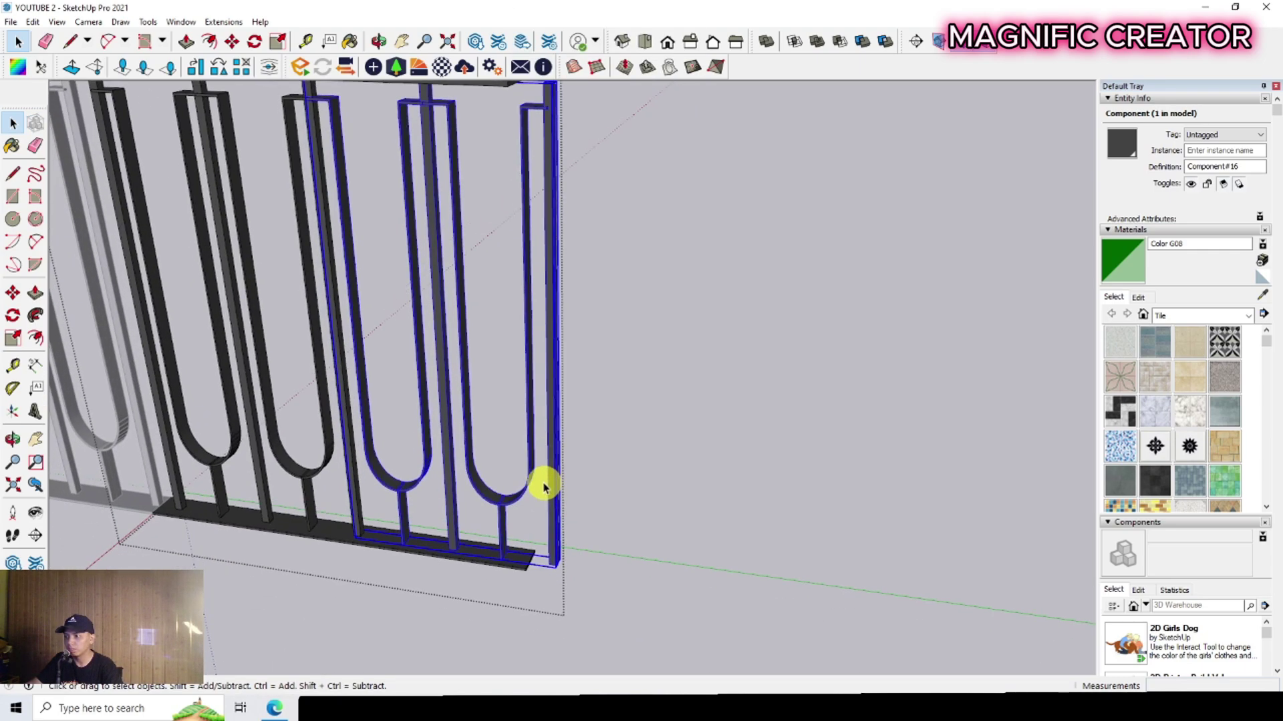
# Scale the outermost U-shaped bar and post inside the end baluster component to about 0.74 along red, fitting them within the rails
pyautogui.doubleClick(552, 461)
pyautogui.keyDown('shift'); pyautogui.click(526, 467); pyautogui.keyUp('shift')
pyautogui.moveTo(526, 467)
pyautogui.mouseDown(button='middle')
pyautogui.moveTo(491, 592)
pyautogui.moveTo(530, 467)
pyautogui.mouseUp(button='middle')
pyautogui.press('s')
pyautogui.scroll(3, 534, 494)
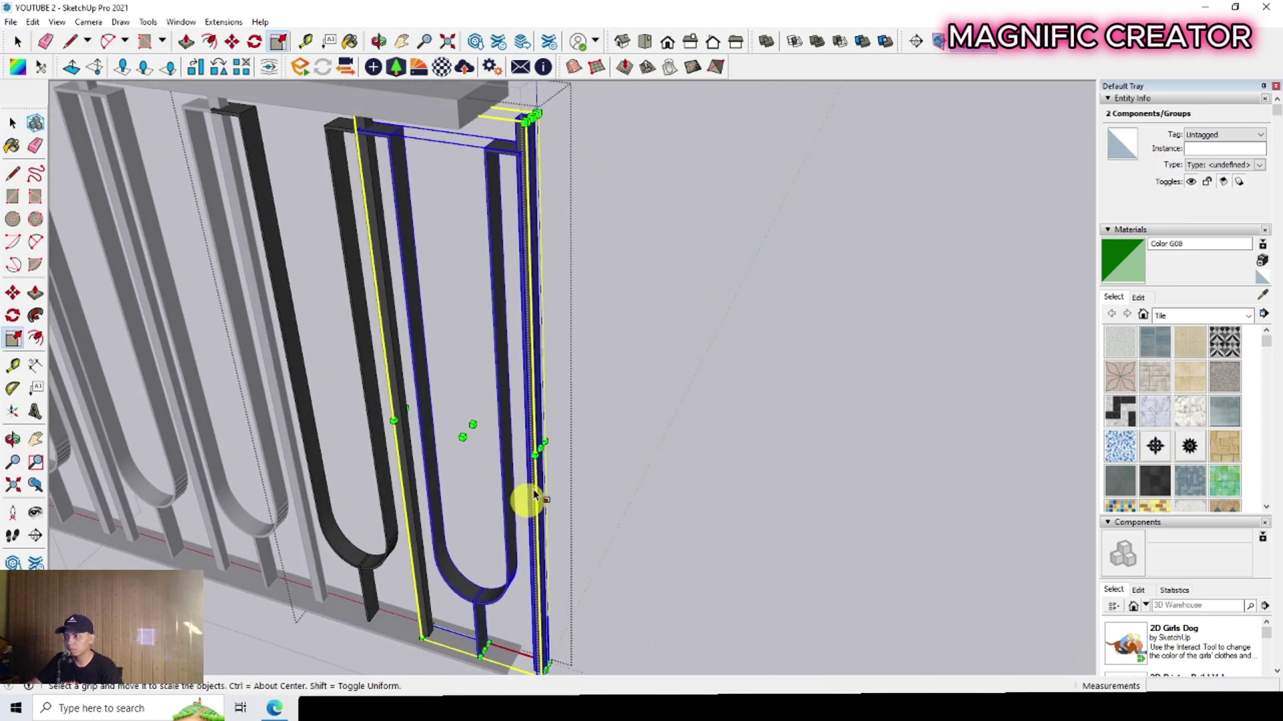
pyautogui.moveTo(541, 446); pyautogui.dragTo(509, 661)
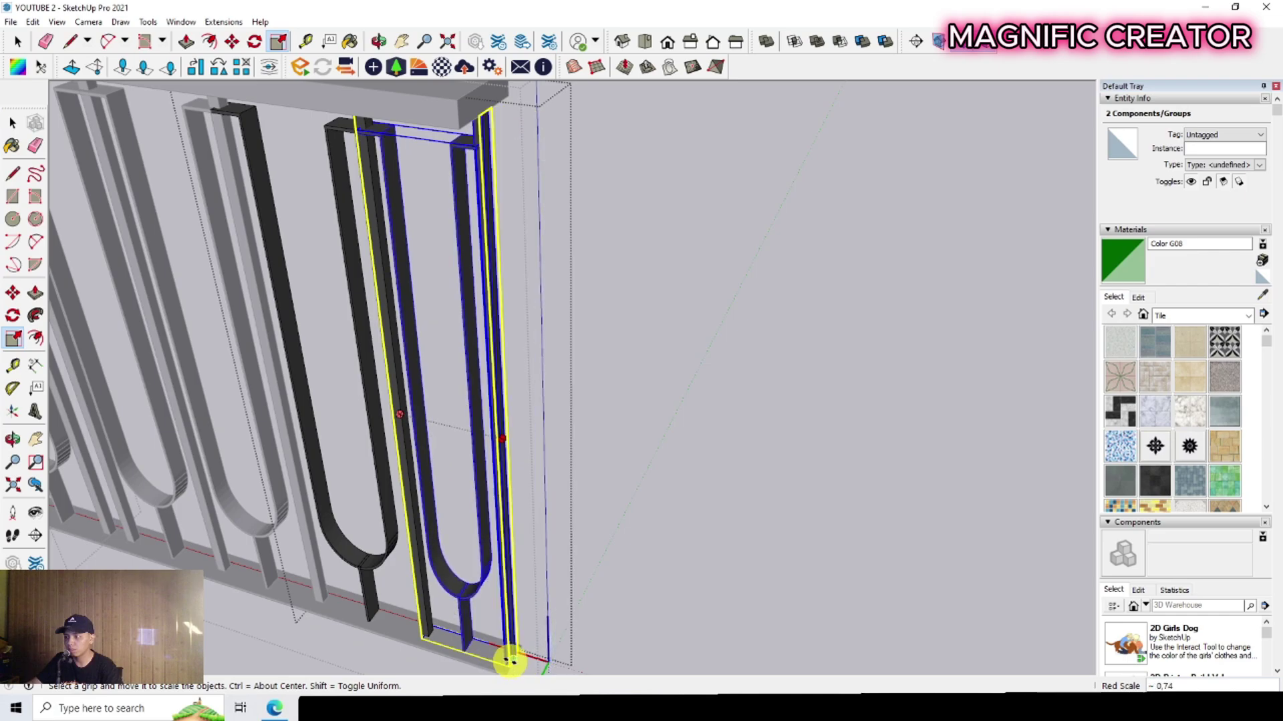
pyautogui.scroll(-5, 444, 349)
pyautogui.moveTo(445, 350); pyautogui.dragTo(559, 453, button='middle')
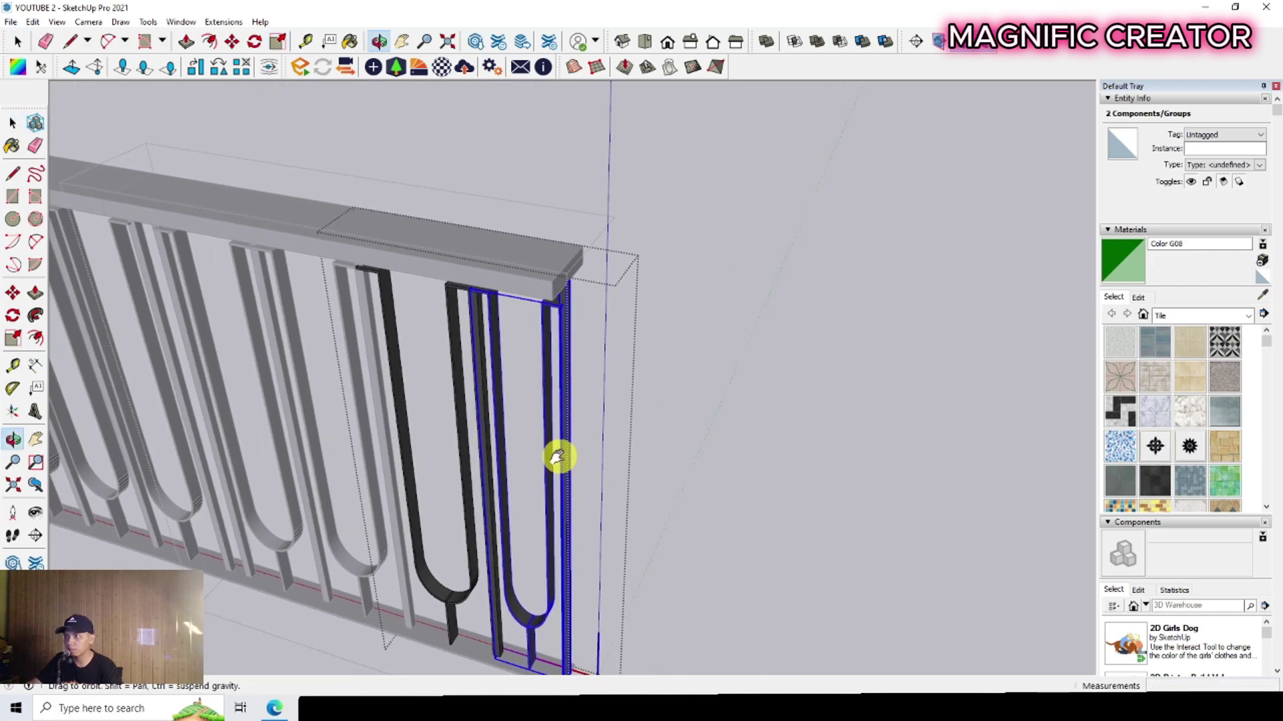
pyautogui.press('space')
pyautogui.click(775, 398)
# Select all eight railing panels in the row and combine them into one group
pyautogui.scroll(-5, 775, 397)
pyautogui.moveTo(739, 418); pyautogui.dragTo(702, 421, button='middle')
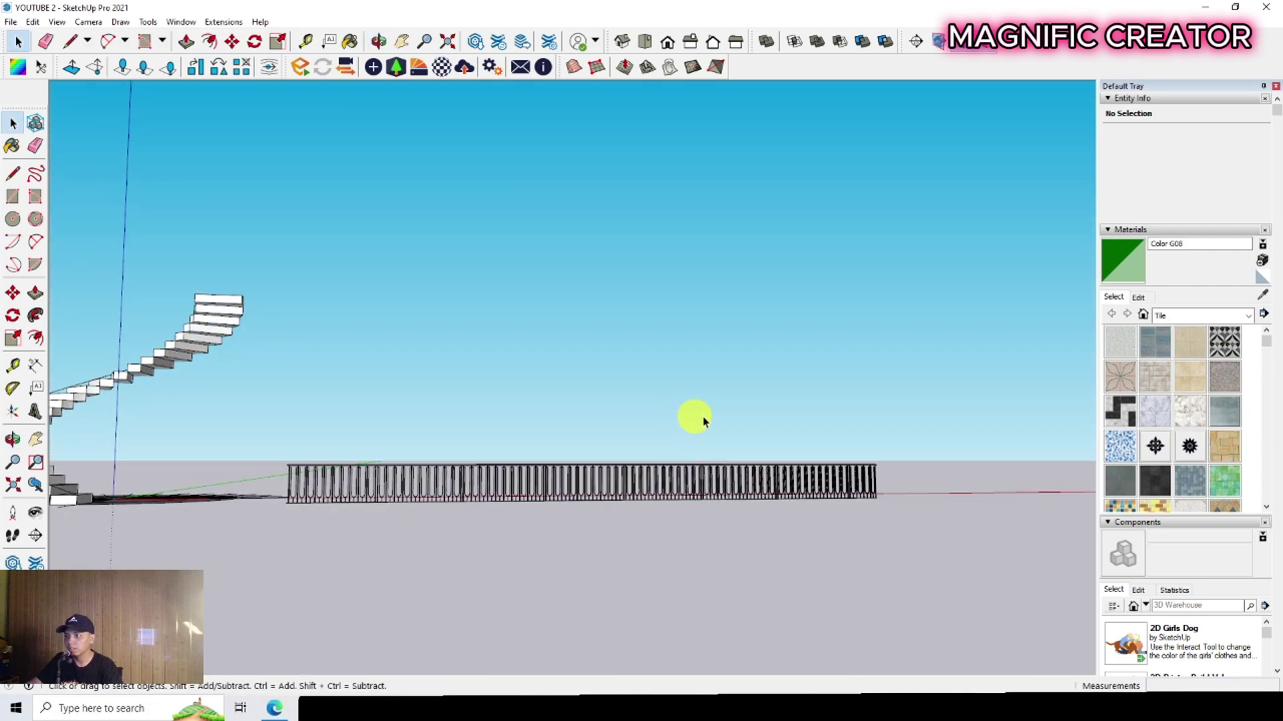
pyautogui.moveTo(281, 479); pyautogui.dragTo(283, 479)
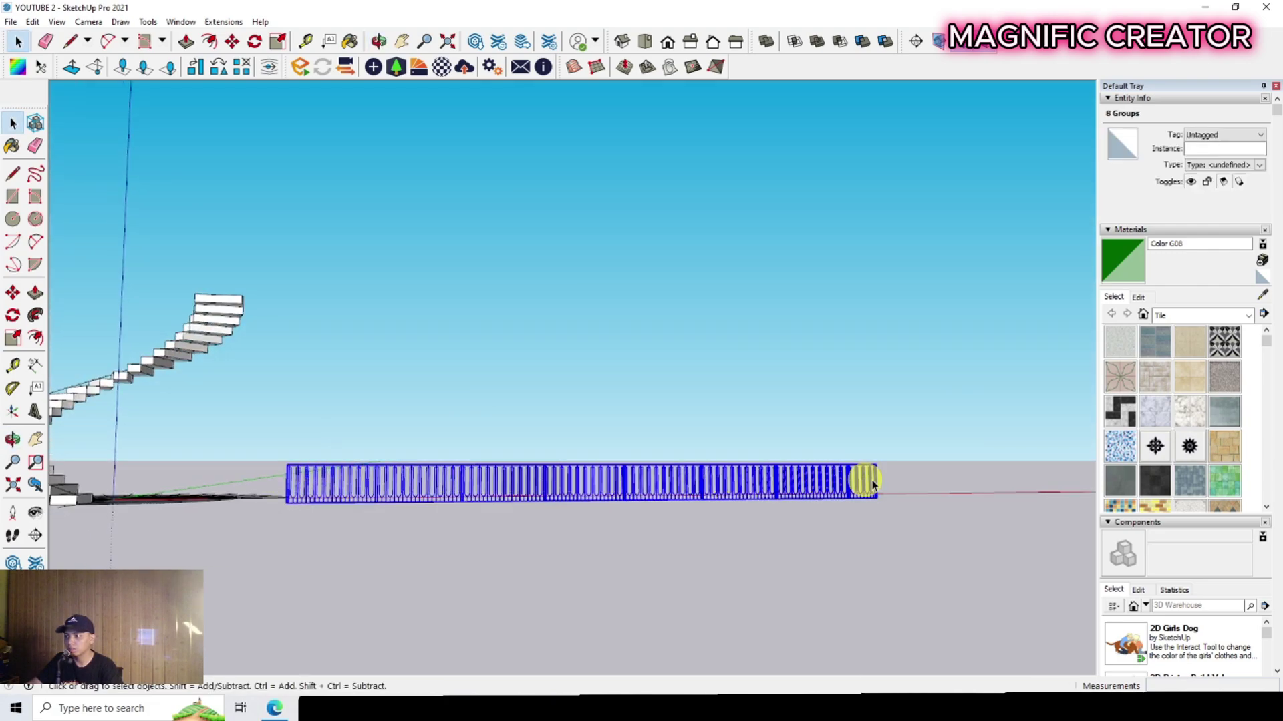
pyautogui.scroll(5, 375, 468)
pyautogui.rightClick(400, 453)
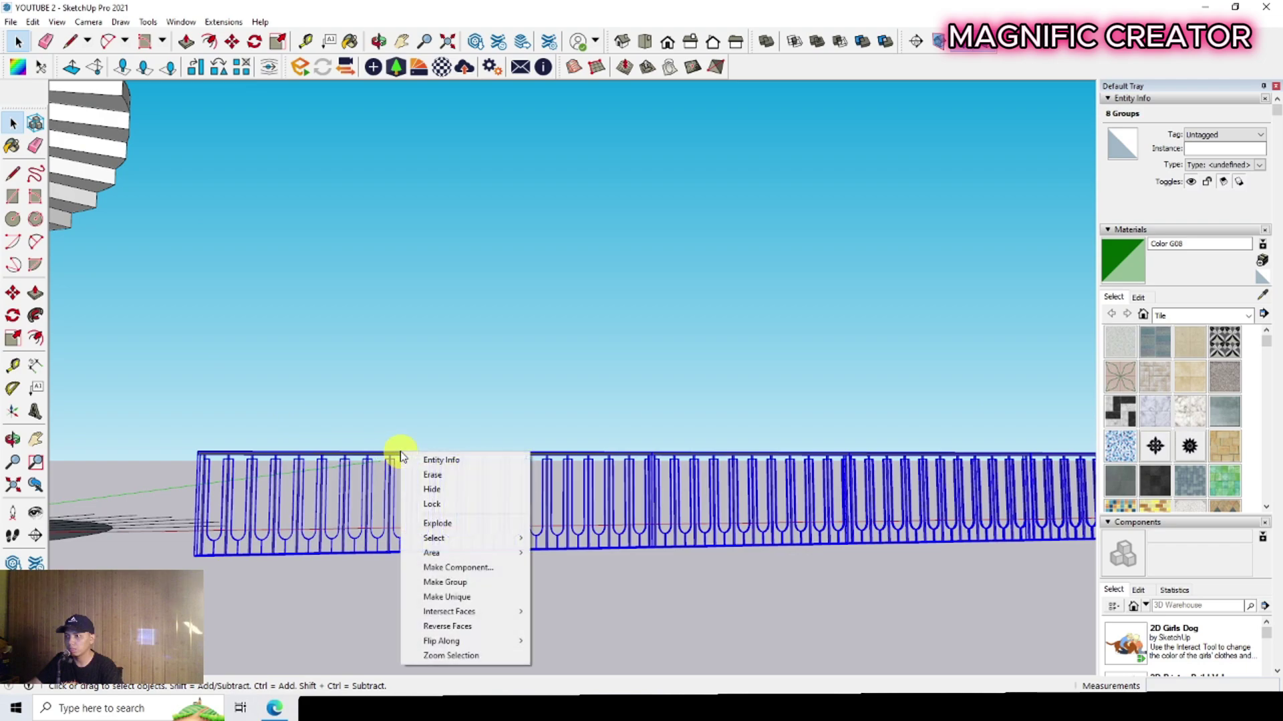
pyautogui.click(445, 582)
pyautogui.moveTo(445, 582); pyautogui.dragTo(368, 509, button='middle')
pyautogui.click(387, 395)
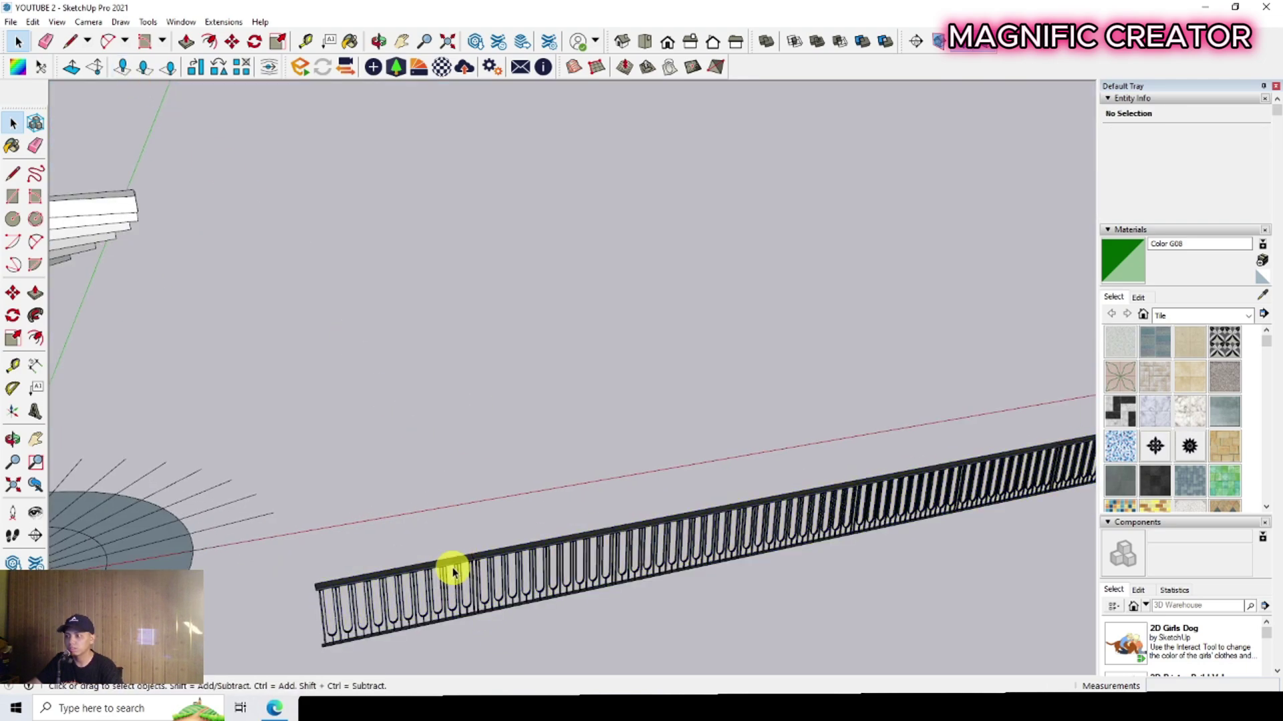
# Start Shape Bender on the grouped straight railing and pick the straight guide line along its base as the reference line
pyautogui.click(477, 564)
pyautogui.click(220, 22)
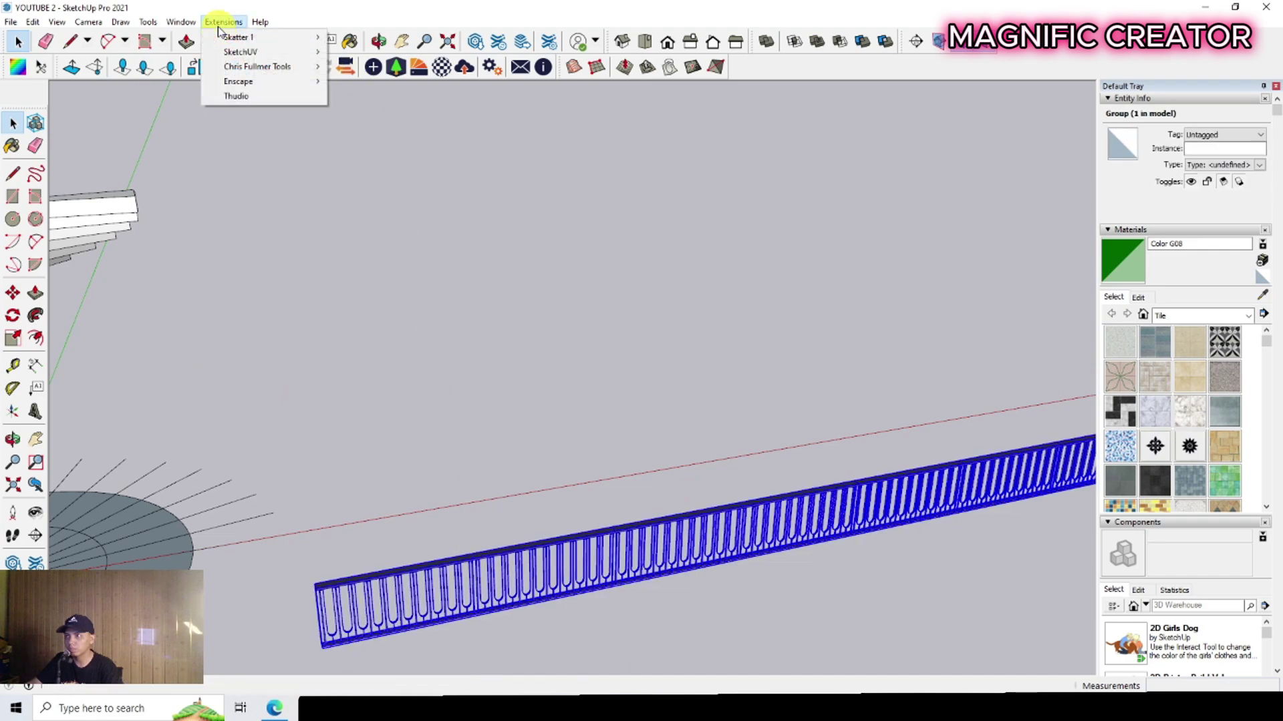
pyautogui.moveTo(258, 72)
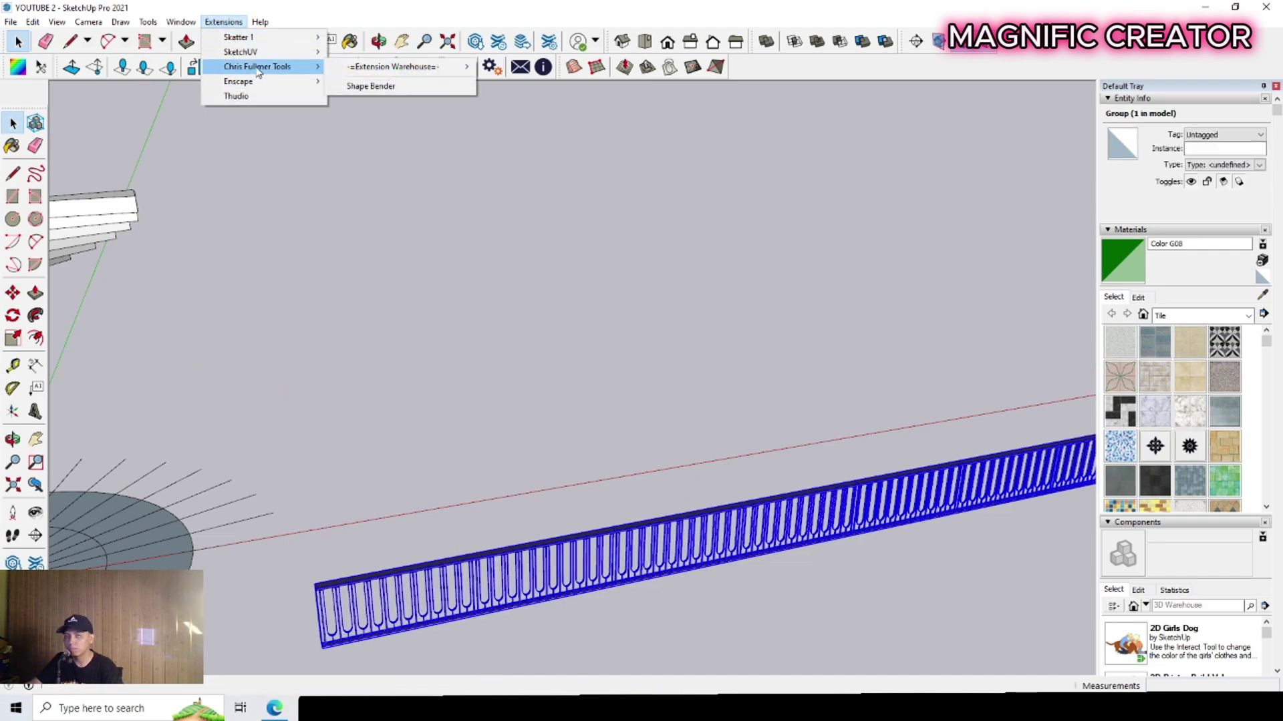
pyautogui.click(370, 86)
pyautogui.moveTo(501, 297); pyautogui.dragTo(599, 429, button='middle')
pyautogui.scroll(5, 424, 486)
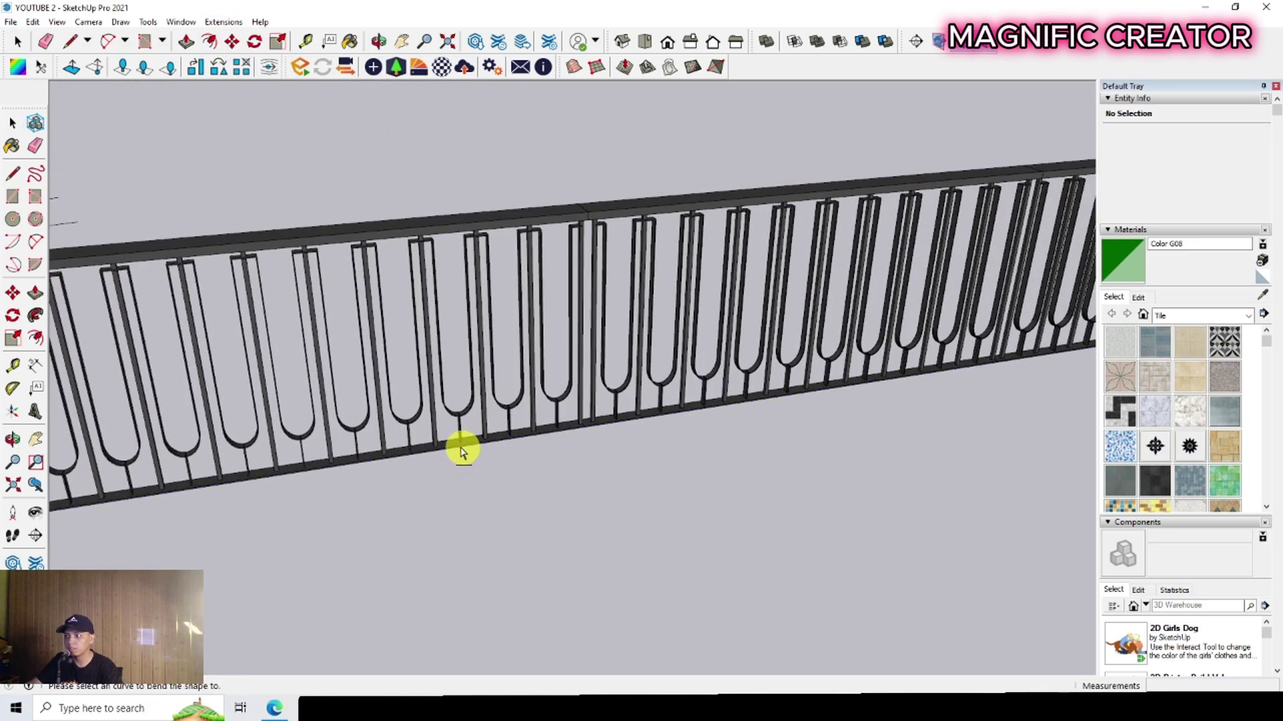
# Pick the welded outer curve of the spiral staircase as the bend path and accept the Shape Bender preview
pyautogui.scroll(-4, 464, 464)
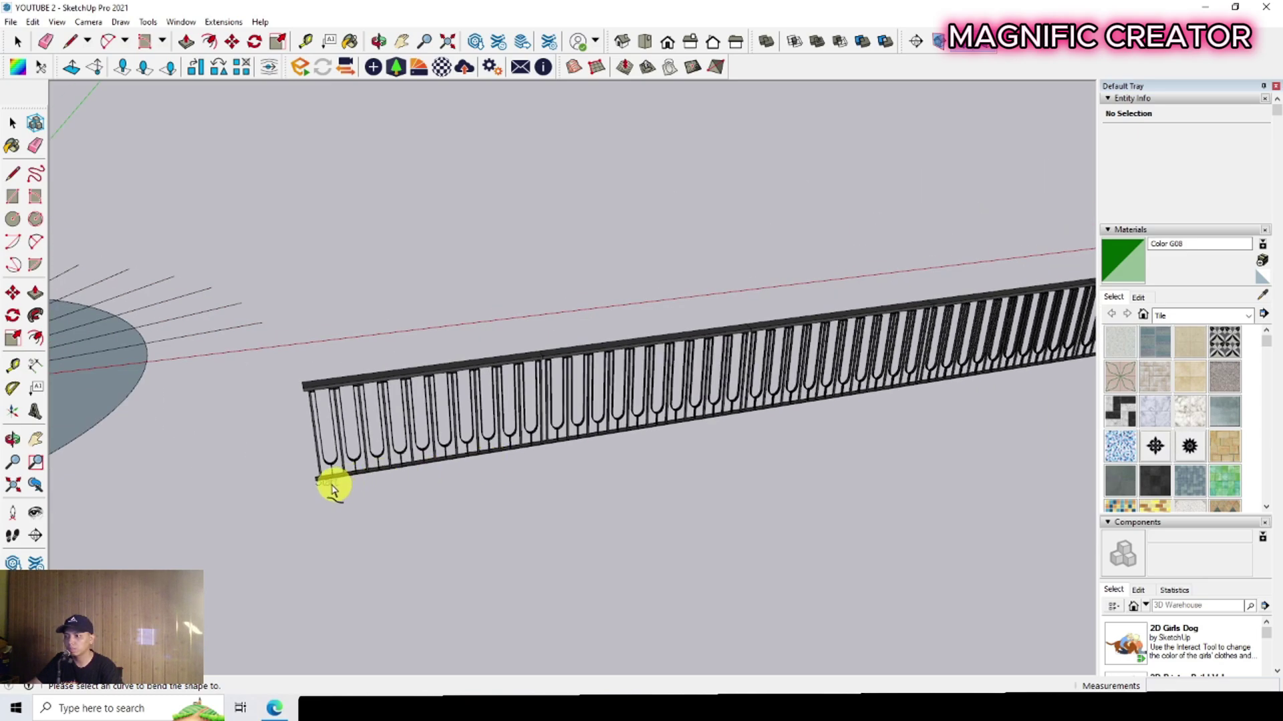
pyautogui.scroll(-5, 329, 491)
pyautogui.moveTo(398, 458); pyautogui.dragTo(824, 415, button='middle')
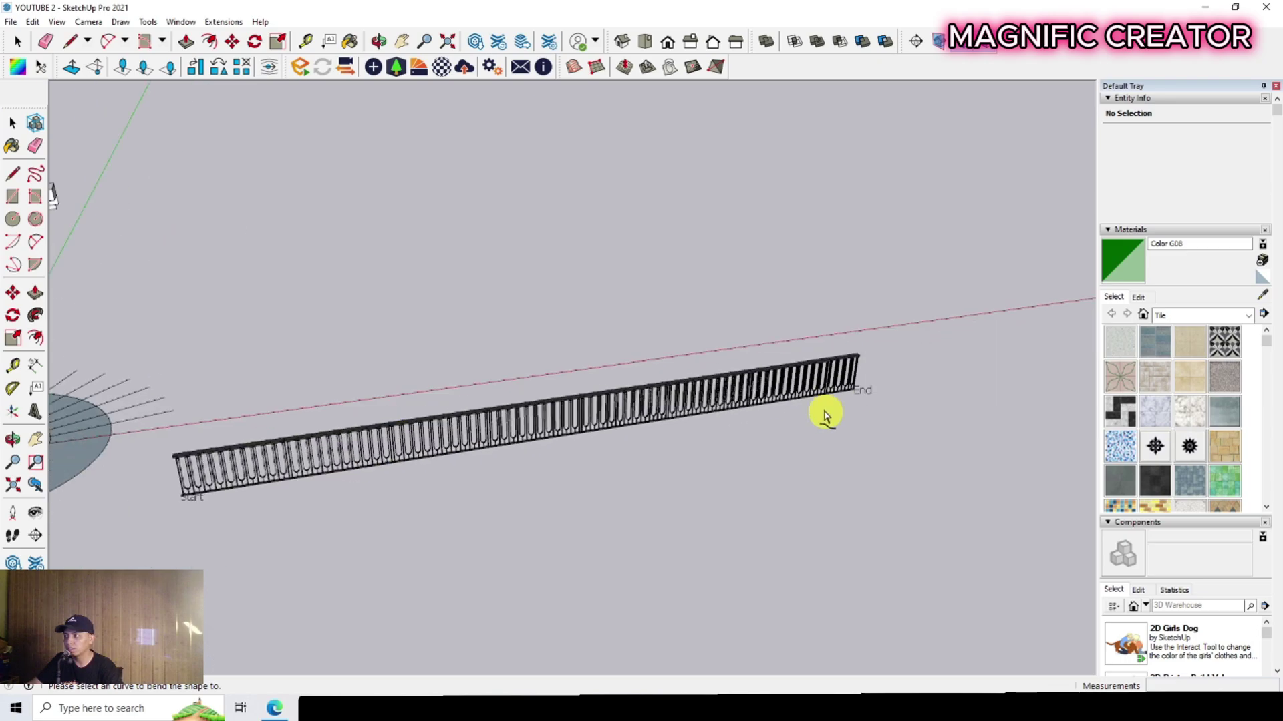
pyautogui.scroll(4, 810, 410)
pyautogui.scroll(-3, 728, 430)
pyautogui.scroll(8, 367, 444)
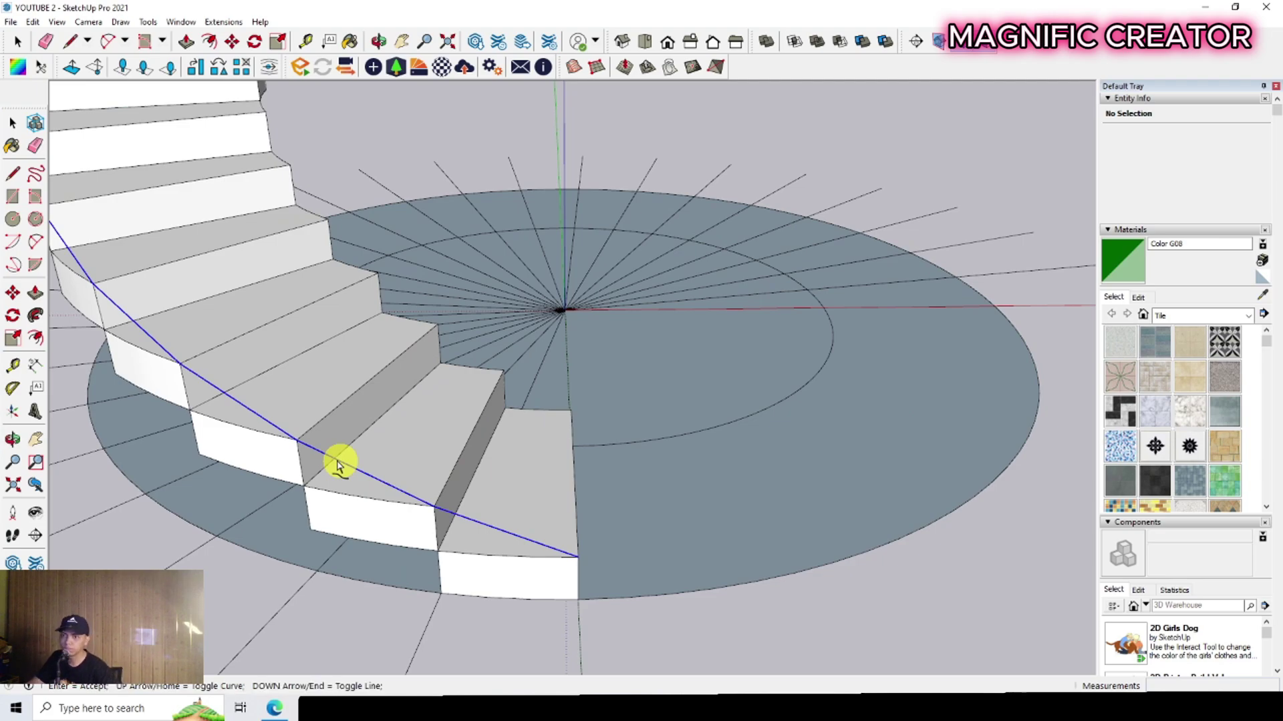
pyautogui.click(338, 466)
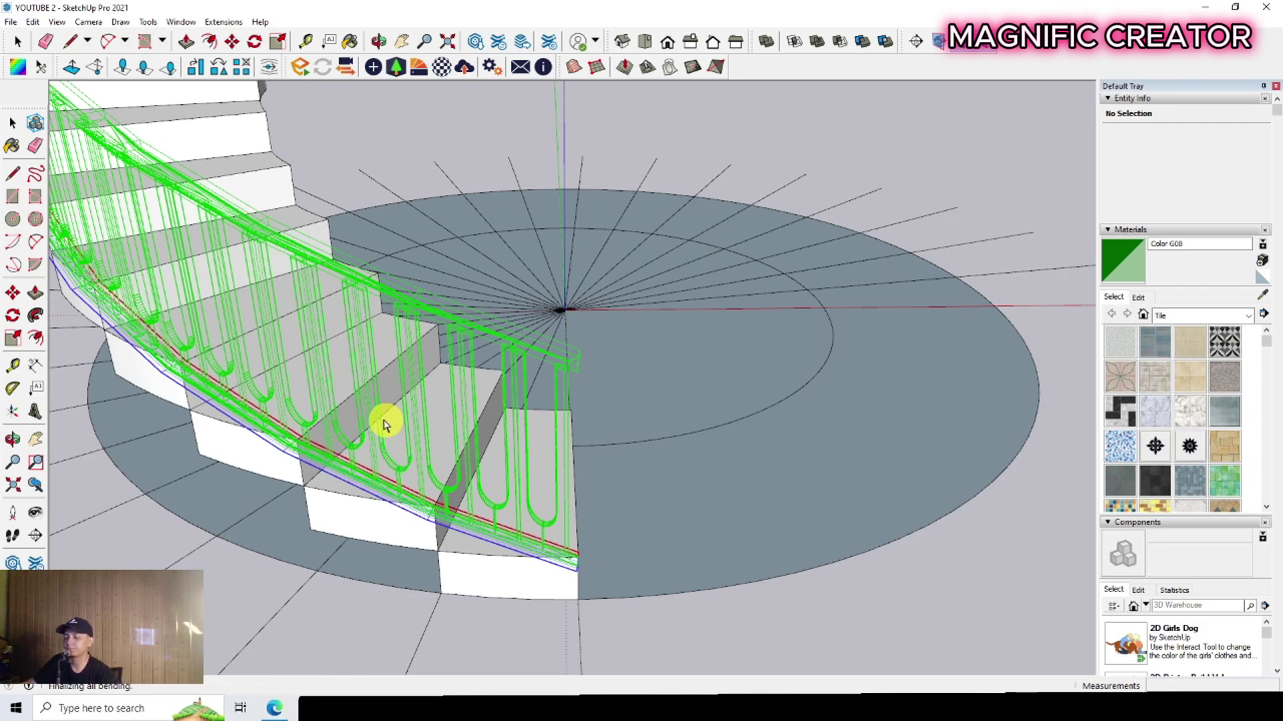
# Examine how the bent railing follows the staircase's outer edge from bottom to top
pyautogui.moveTo(384, 424); pyautogui.dragTo(247, 461, button='middle')
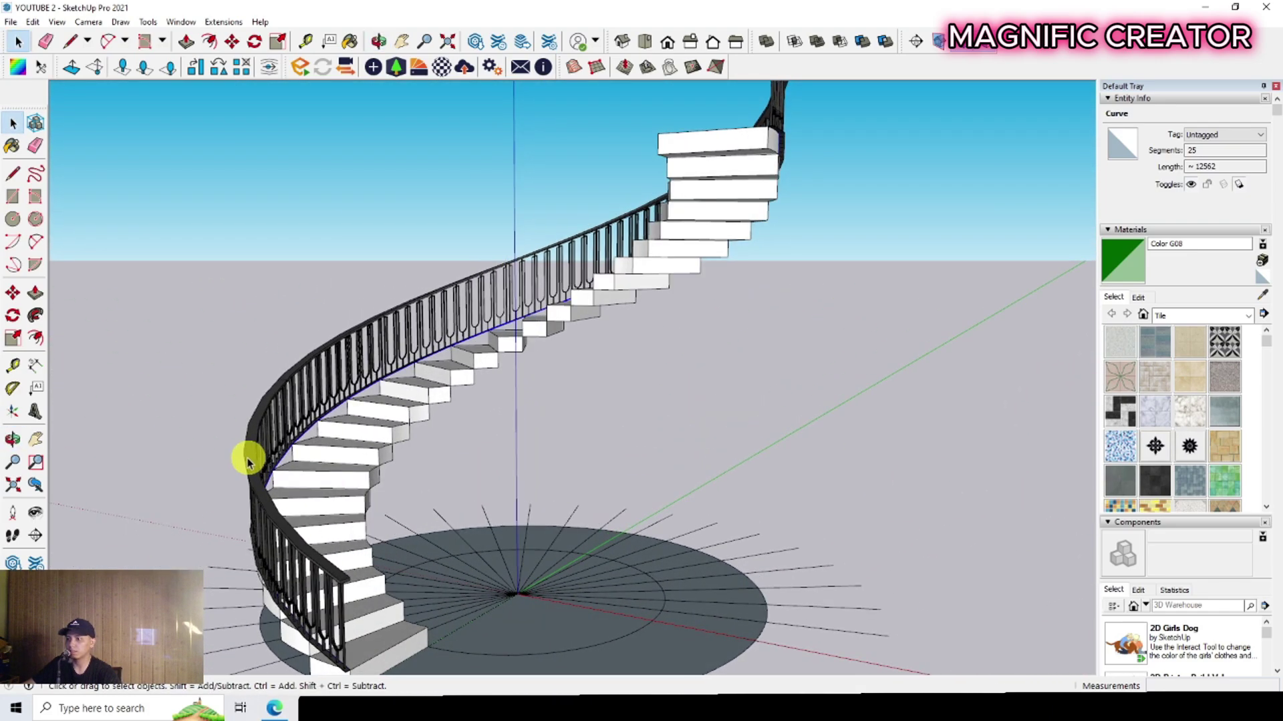
pyautogui.moveTo(302, 560); pyautogui.dragTo(656, 243, button='middle')
pyautogui.scroll(-5, 478, 318)
pyautogui.moveTo(478, 318); pyautogui.dragTo(554, 321, button='middle')
pyautogui.scroll(3, 605, 501)
pyautogui.keyDown('shift'); pyautogui.moveTo(605, 501); pyautogui.dragTo(493, 451, button='middle'); pyautogui.keyUp('shift')
pyautogui.scroll(2, 473, 420)
pyautogui.scroll(-3, 491, 449)
# Inside a stair tread component, move its lower front edge straight down to the next tread's bottom corner, forming a continuous sloped underside
pyautogui.moveTo(414, 458); pyautogui.dragTo(454, 332, button='middle')
pyautogui.scroll(2, 460, 347)
pyautogui.doubleClick(438, 352)
pyautogui.tripleClick(441, 358)
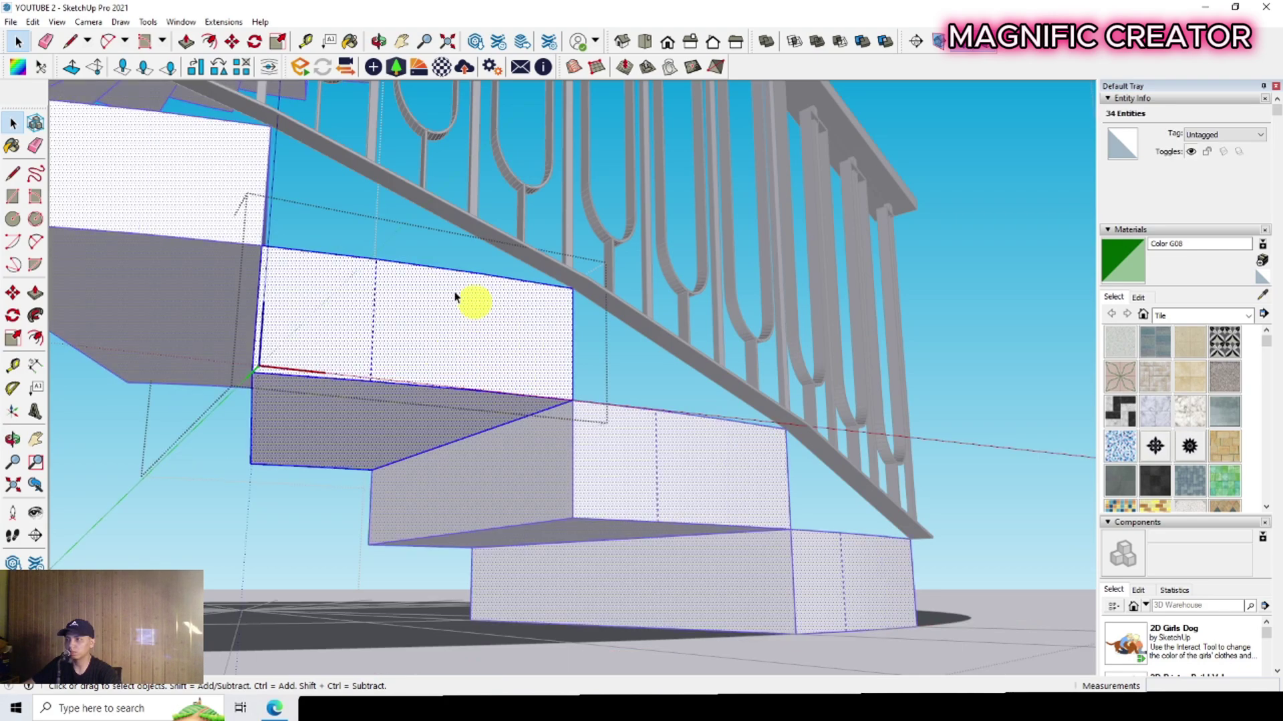
pyautogui.click(548, 412)
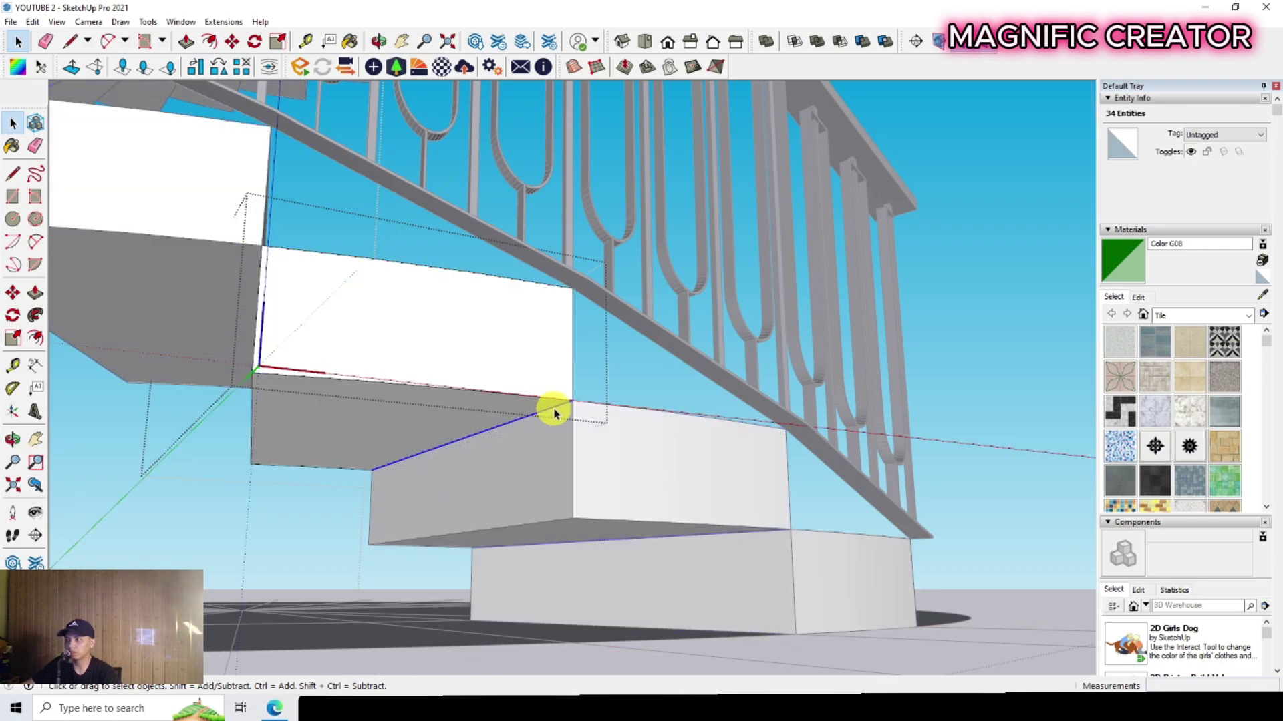
pyautogui.click(8, 293)
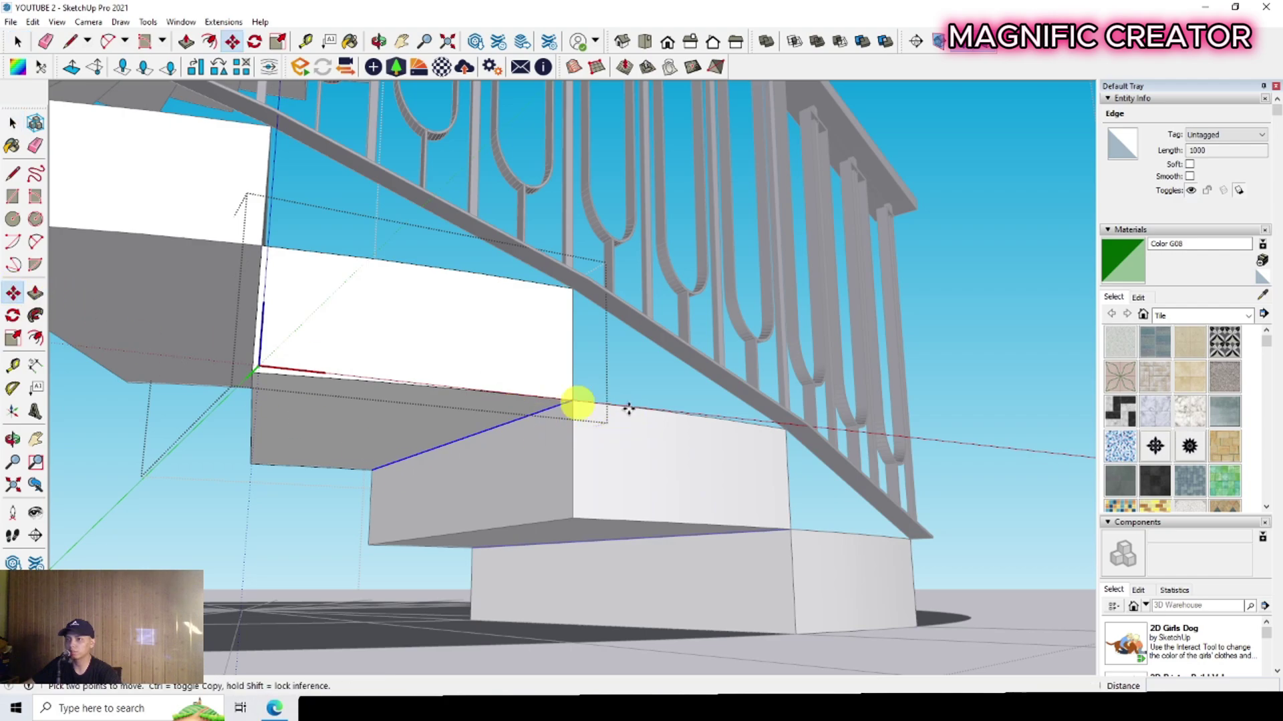
pyautogui.click(575, 399)
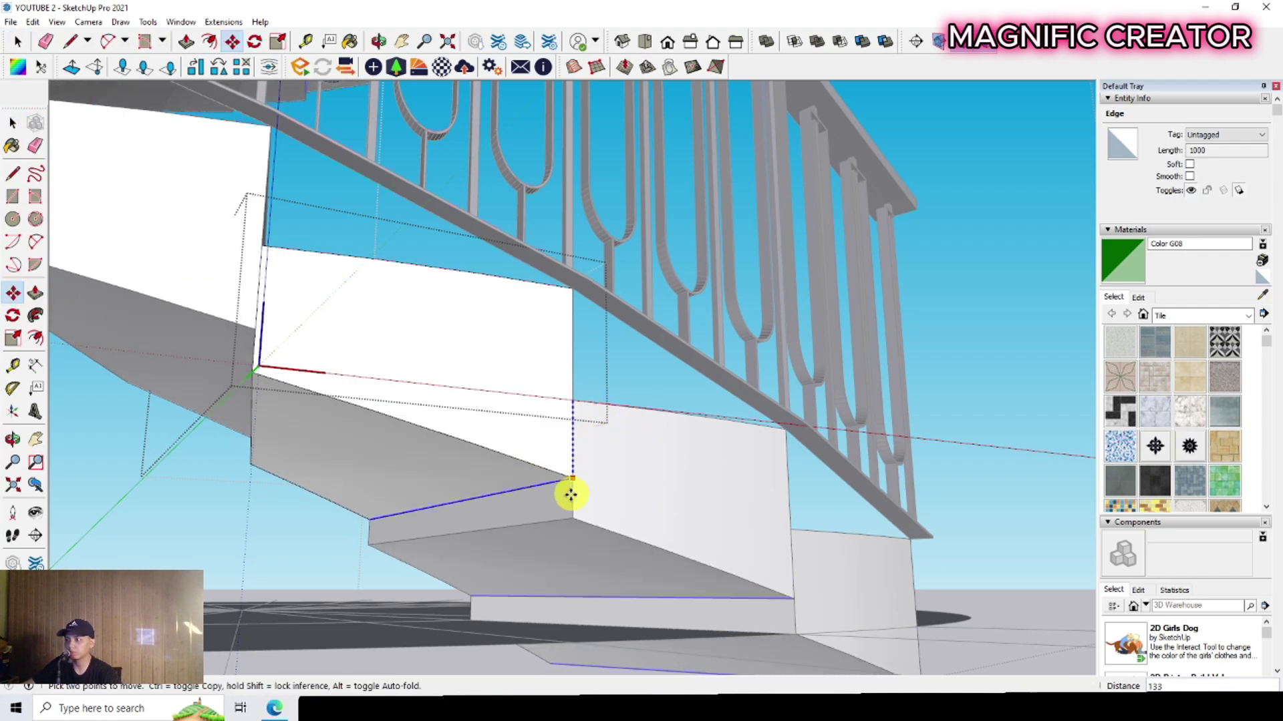
pyautogui.click(573, 514)
pyautogui.press('space')
pyautogui.scroll(-10, 575, 515)
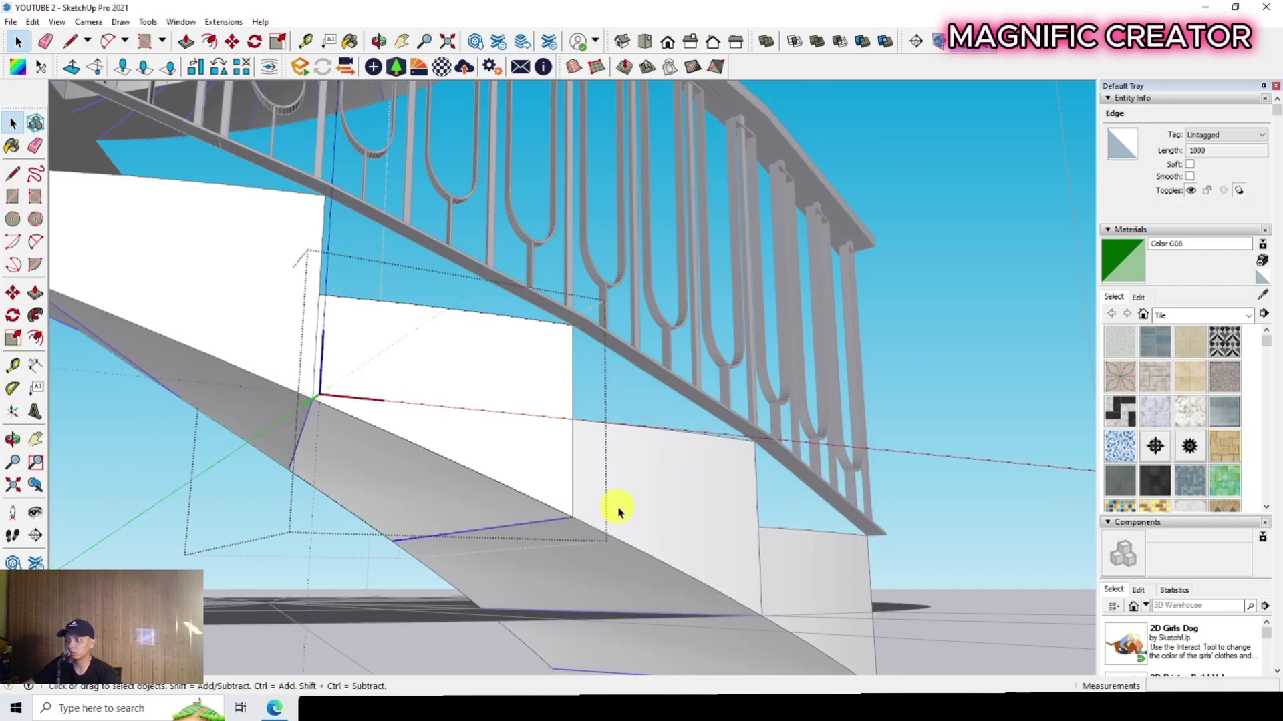
pyautogui.scroll(-3, 707, 363)
pyautogui.click(706, 364)
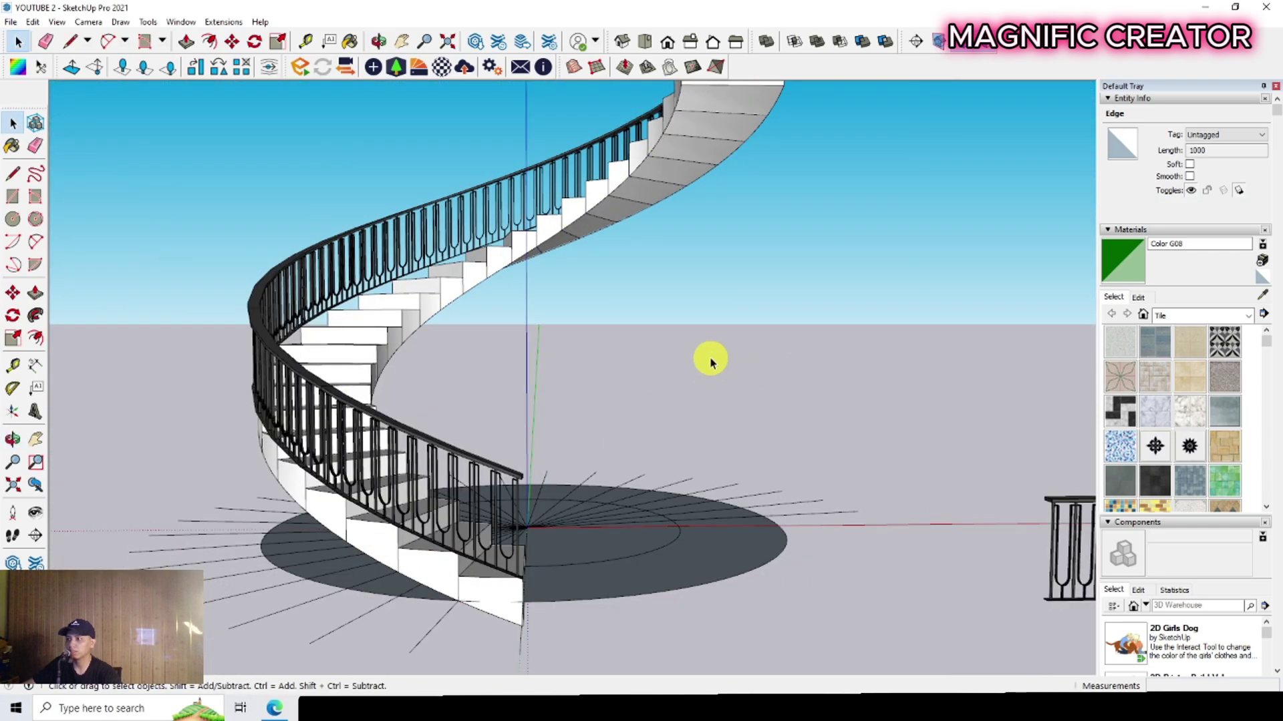
# Examine the staircase's inner edge and curved outer railing from several angles
pyautogui.moveTo(707, 363)
pyautogui.mouseDown(button='middle')
pyautogui.moveTo(306, 458)
pyautogui.moveTo(391, 566)
pyautogui.moveTo(601, 547)
pyautogui.moveTo(307, 445)
pyautogui.moveTo(314, 492)
pyautogui.moveTo(358, 463)
pyautogui.moveTo(301, 534)
pyautogui.mouseUp(button='middle')
pyautogui.moveTo(379, 536); pyautogui.dragTo(286, 446, button='middle')
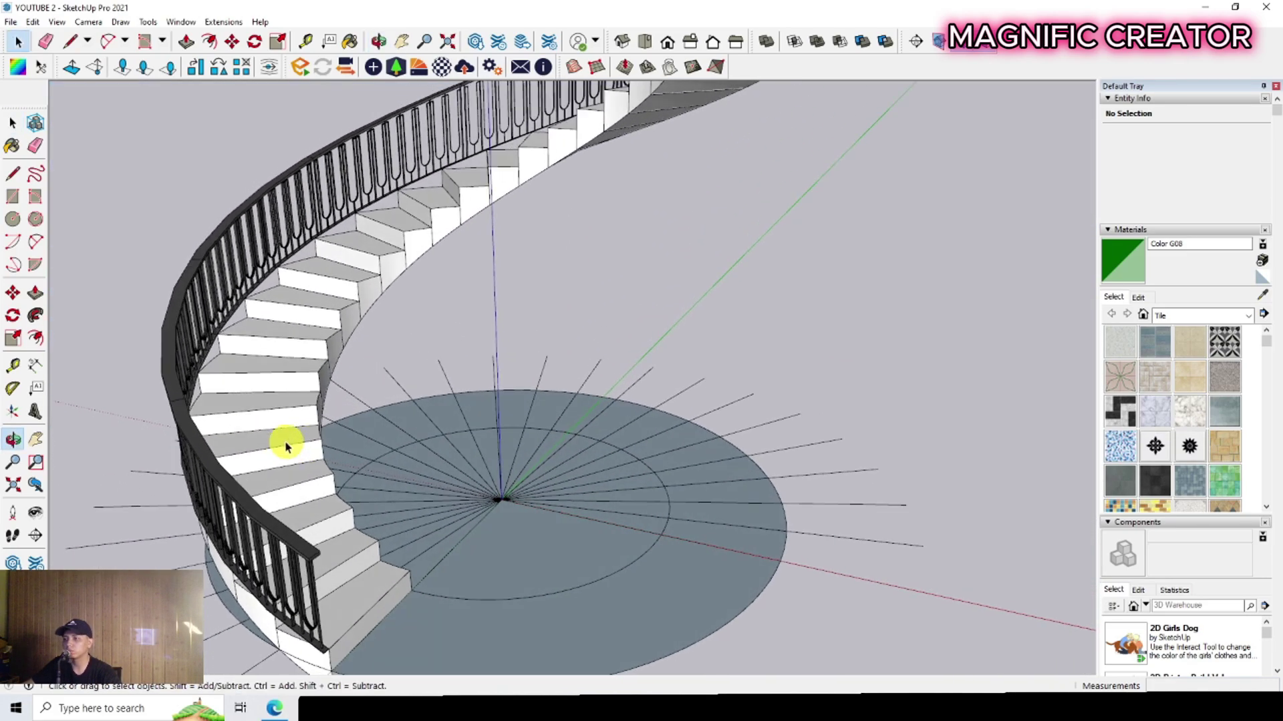
pyautogui.scroll(2, 404, 569)
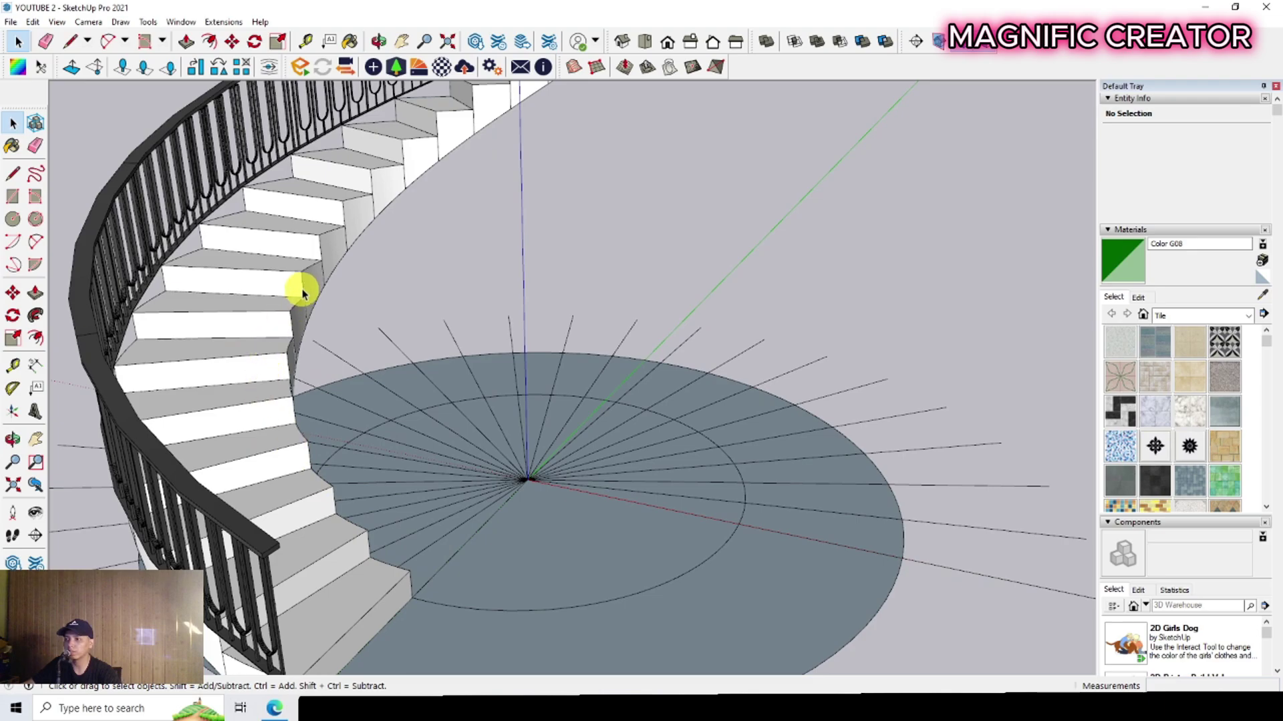
pyautogui.scroll(-3, 378, 182)
pyautogui.moveTo(410, 158); pyautogui.dragTo(703, 171, button='middle')
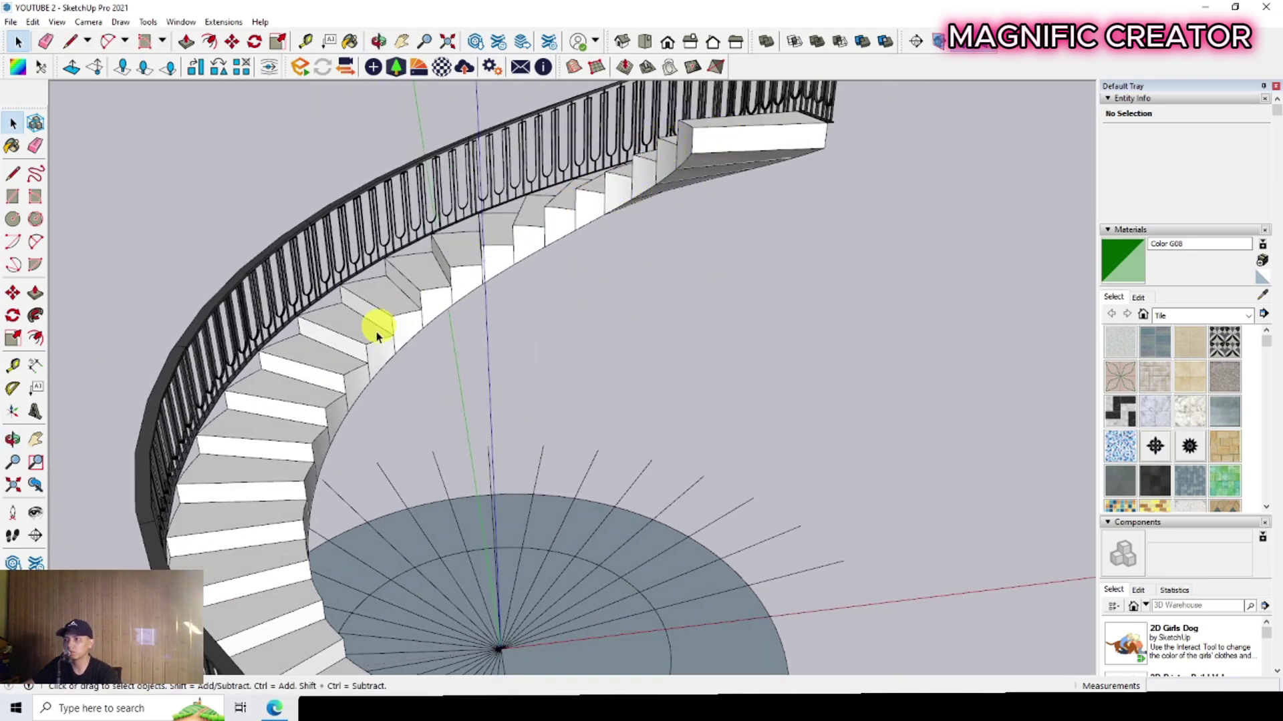
pyautogui.scroll(-5, 357, 368)
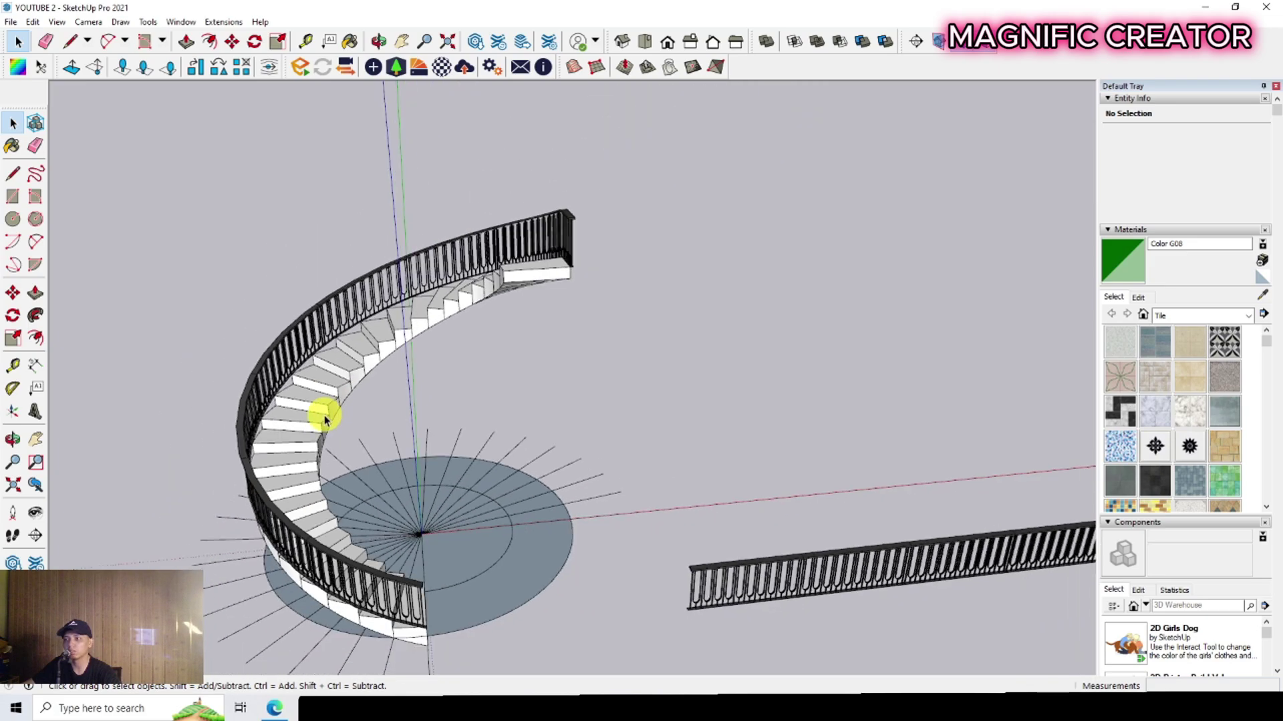